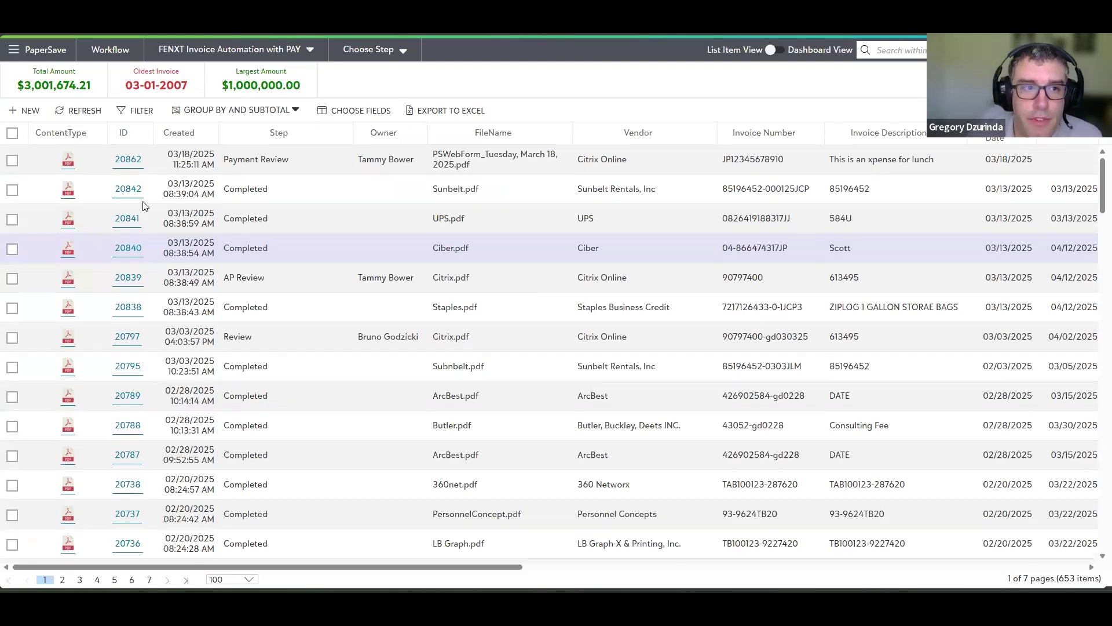
Start a new workflow item, upload the invoice file 43259 - 20250320 - 132534.pdf, and collapse the uploaded items list.
{"action": "left_click", "coordinate": [34, 114]}
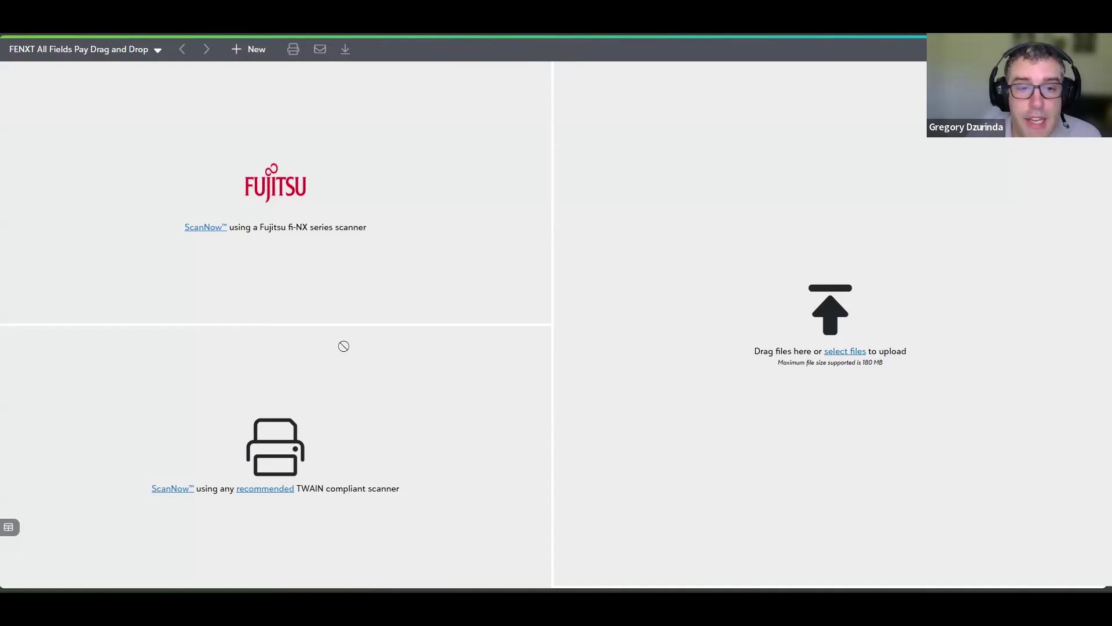
{"action": "left_click_drag", "start_coordinate": [114, 345], "coordinate": [749, 164]}
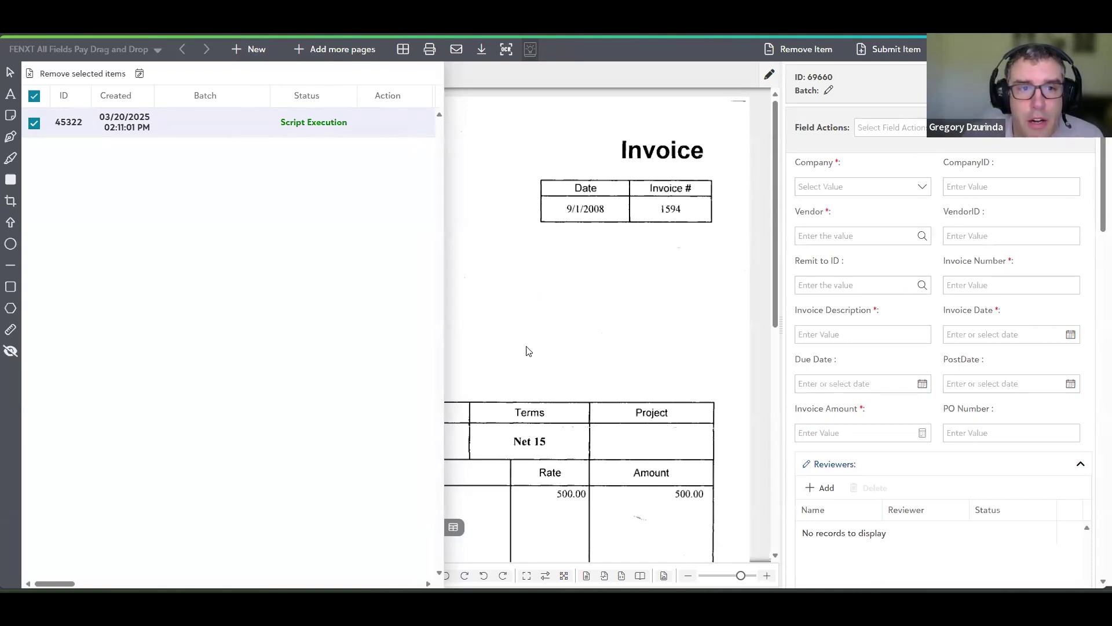
{"action": "left_click", "coordinate": [453, 529]}
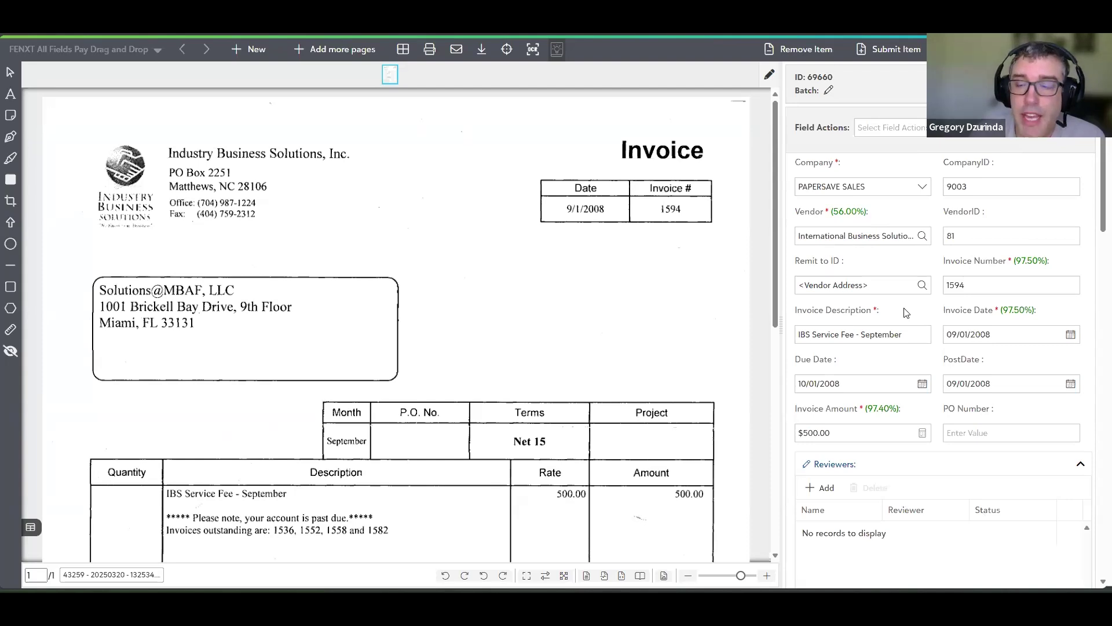
Dismiss the duplicate invoice alert and change the invoice number to 1594-GD032025.
{"action": "left_click", "coordinate": [984, 284]}
{"action": "left_click", "coordinate": [551, 307]}
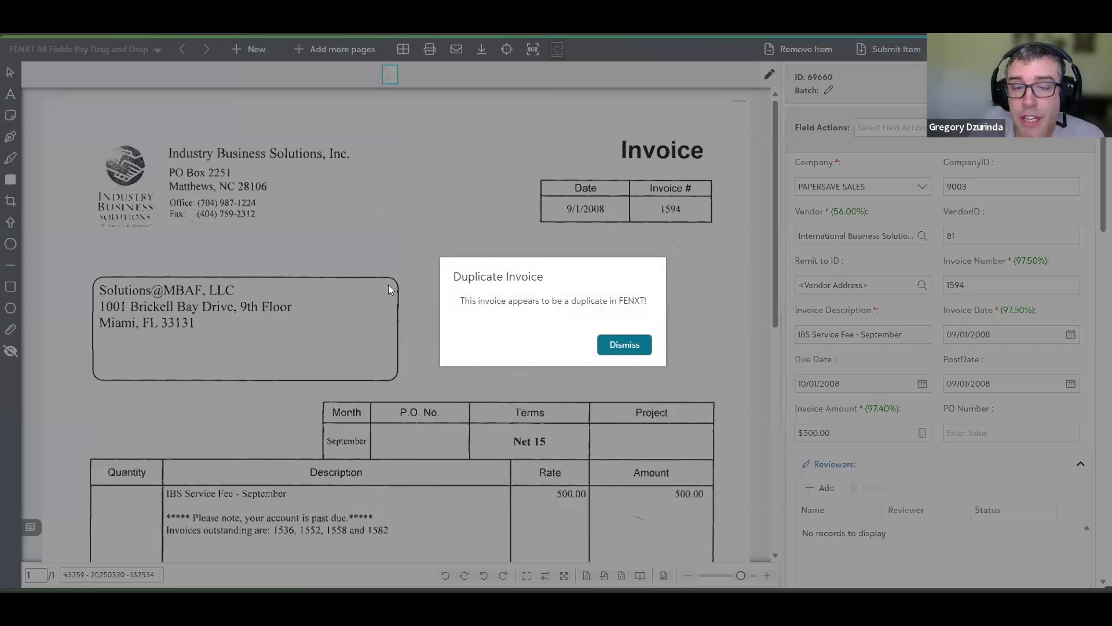
{"action": "left_click", "coordinate": [627, 352]}
{"action": "left_click", "coordinate": [1021, 285]}
{"action": "type", "text": "-"}
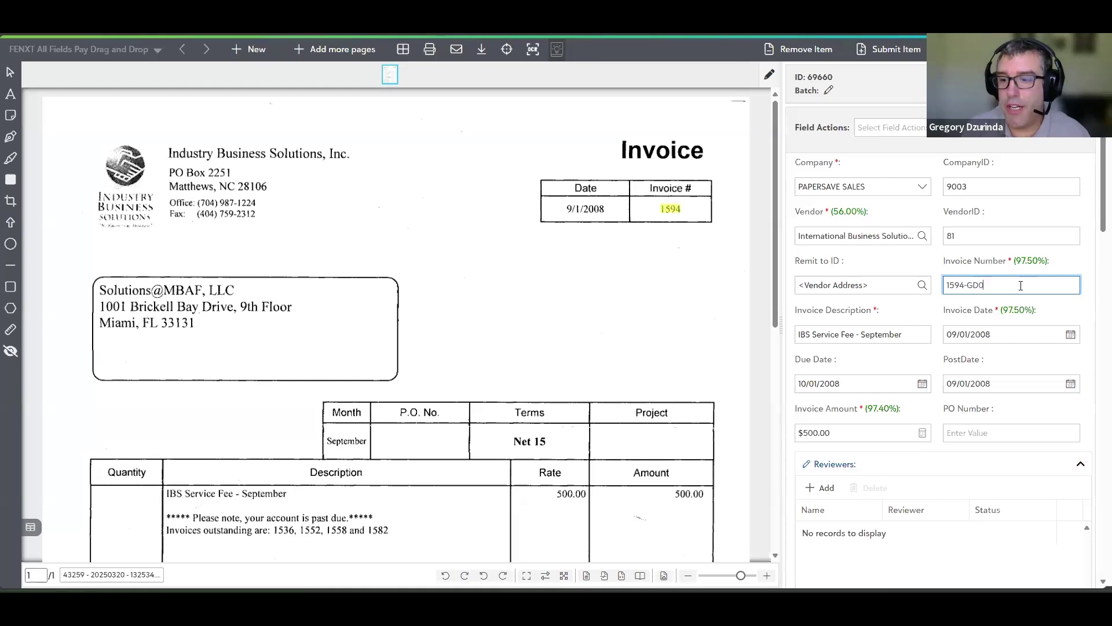
{"action": "type", "text": "GD032025"}
{"action": "left_click", "coordinate": [927, 310]}
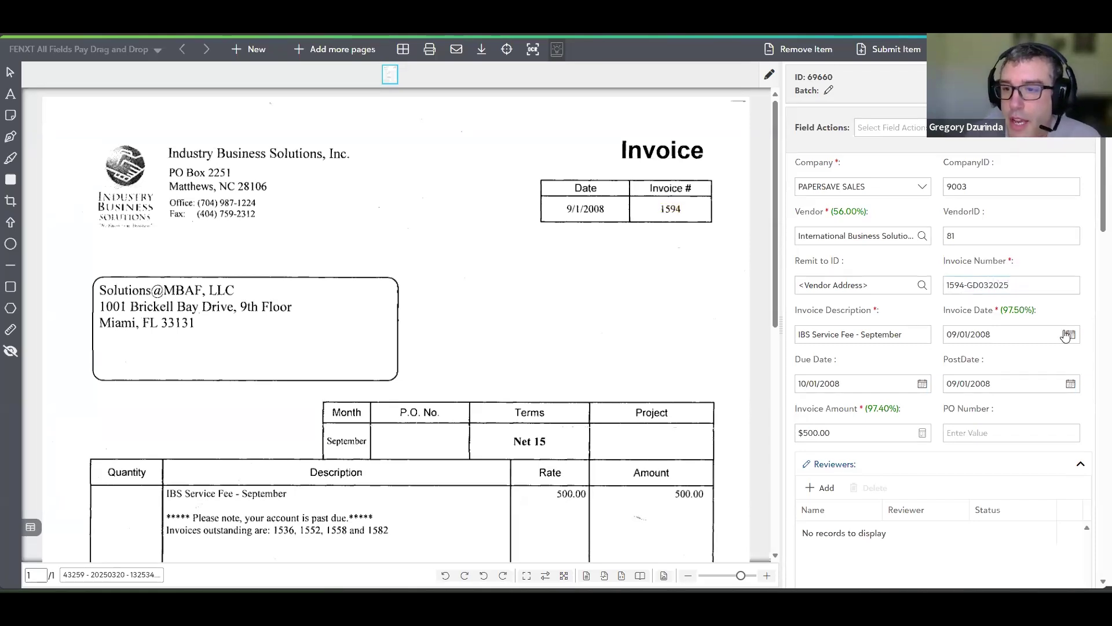
Set the invoice date to 03/20/2025.
{"action": "left_click", "coordinate": [1069, 334]}
{"action": "left_click", "coordinate": [1049, 509]}
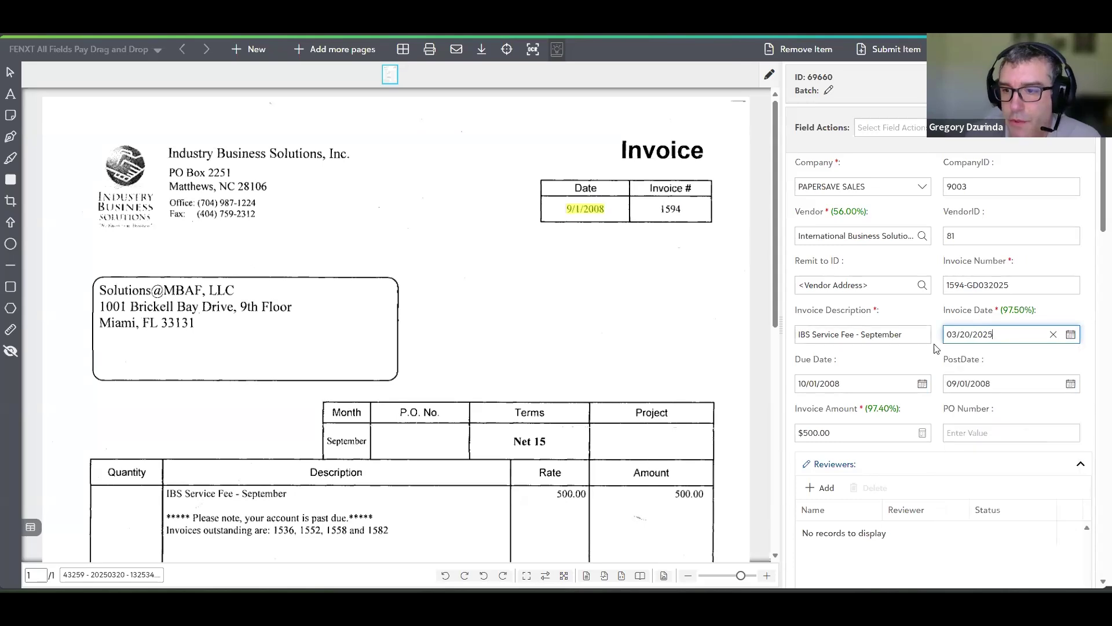
{"action": "left_click", "coordinate": [935, 320]}
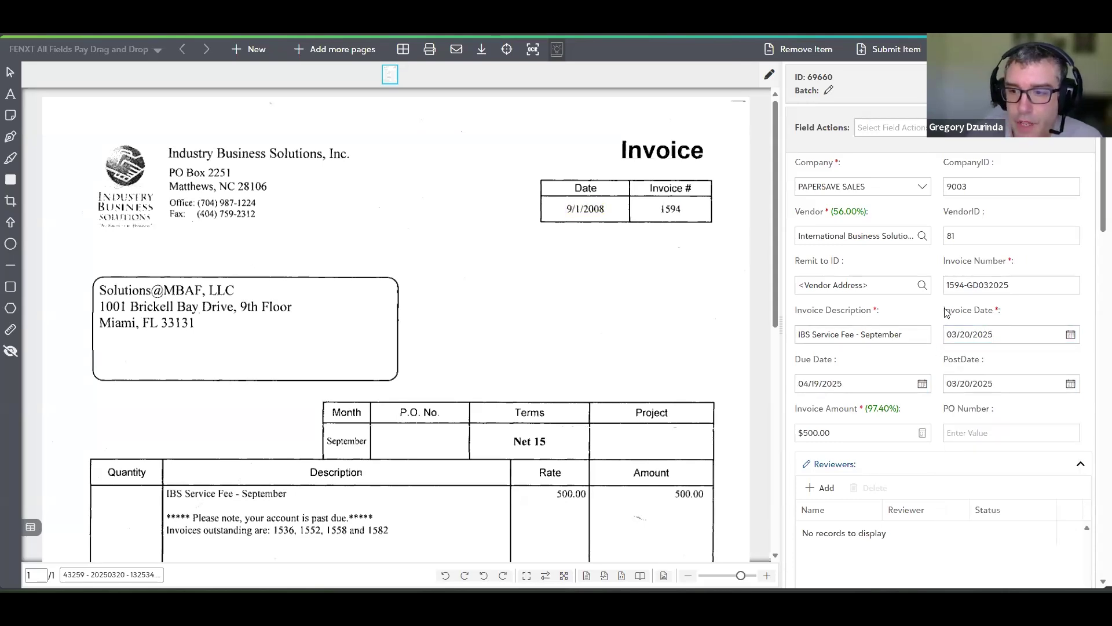
Examine the invoice's remaining fields, including reviewers, distribution lines, payment settings and 1099 details.
{"action": "scroll", "coordinate": [939, 307], "scroll_direction": "down", "scroll_amount": 3}
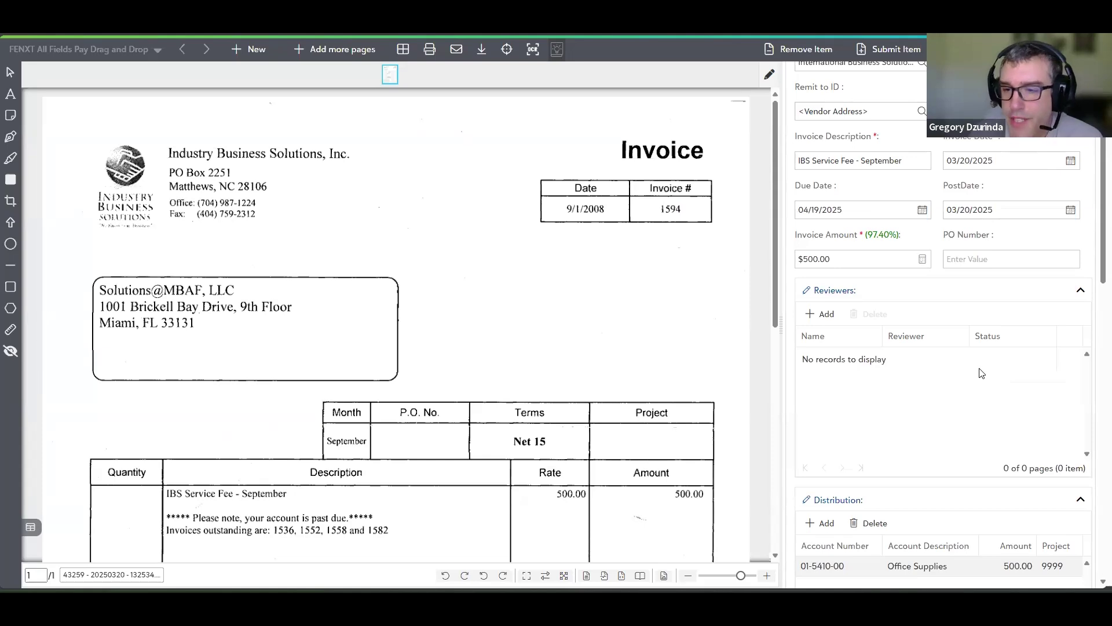
{"action": "scroll", "coordinate": [934, 311], "scroll_direction": "down", "scroll_amount": 2}
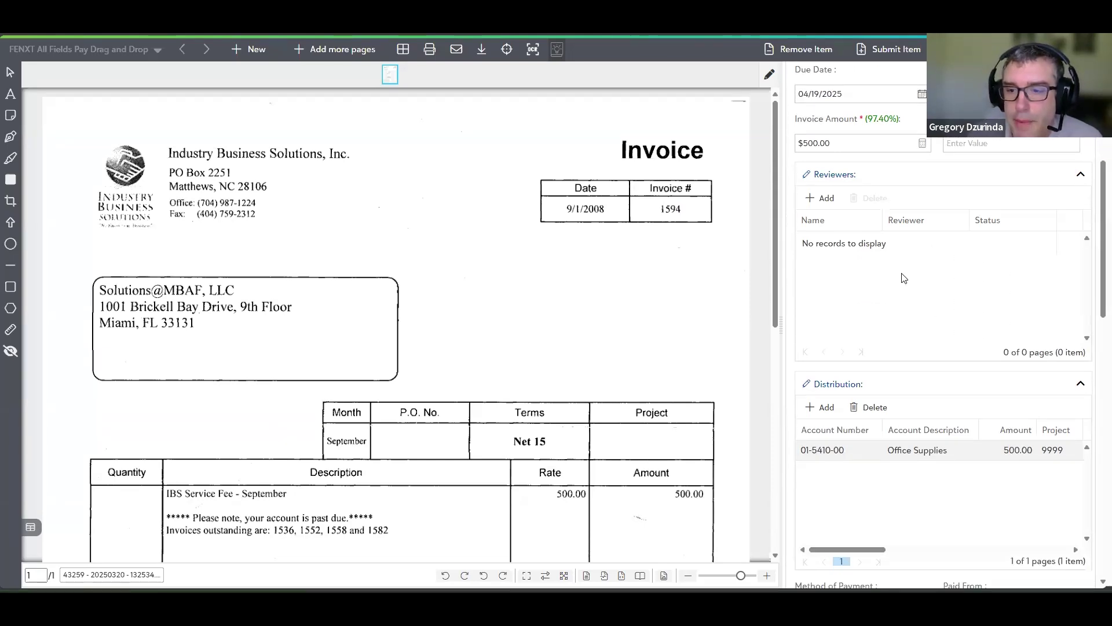
{"action": "scroll", "coordinate": [905, 272], "scroll_direction": "down", "scroll_amount": 2}
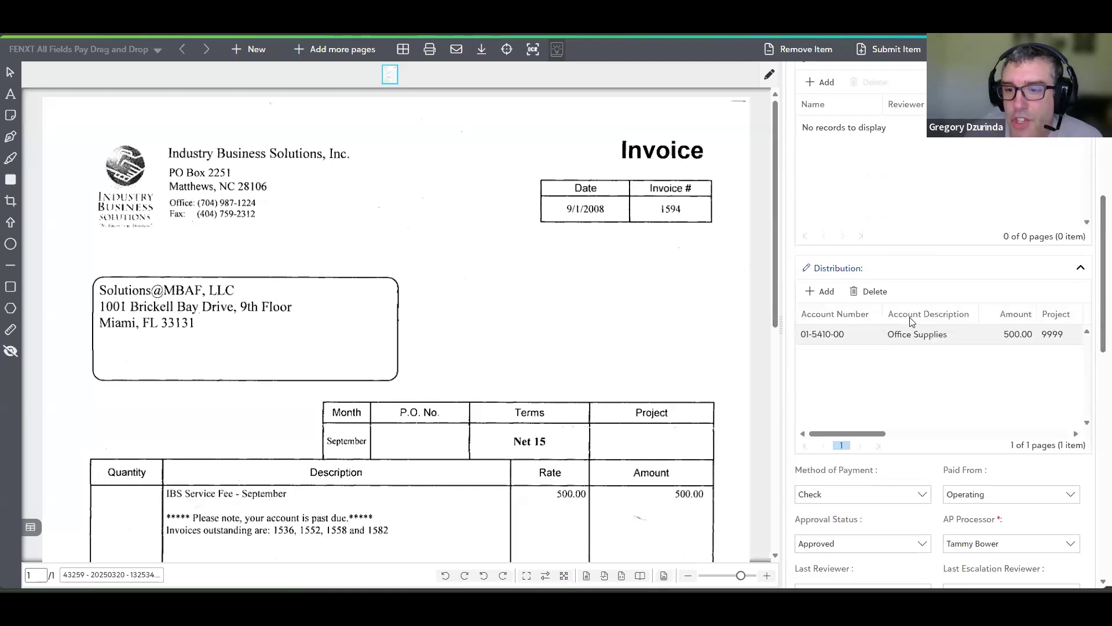
{"action": "left_click_drag", "start_coordinate": [780, 322], "coordinate": [671, 313]}
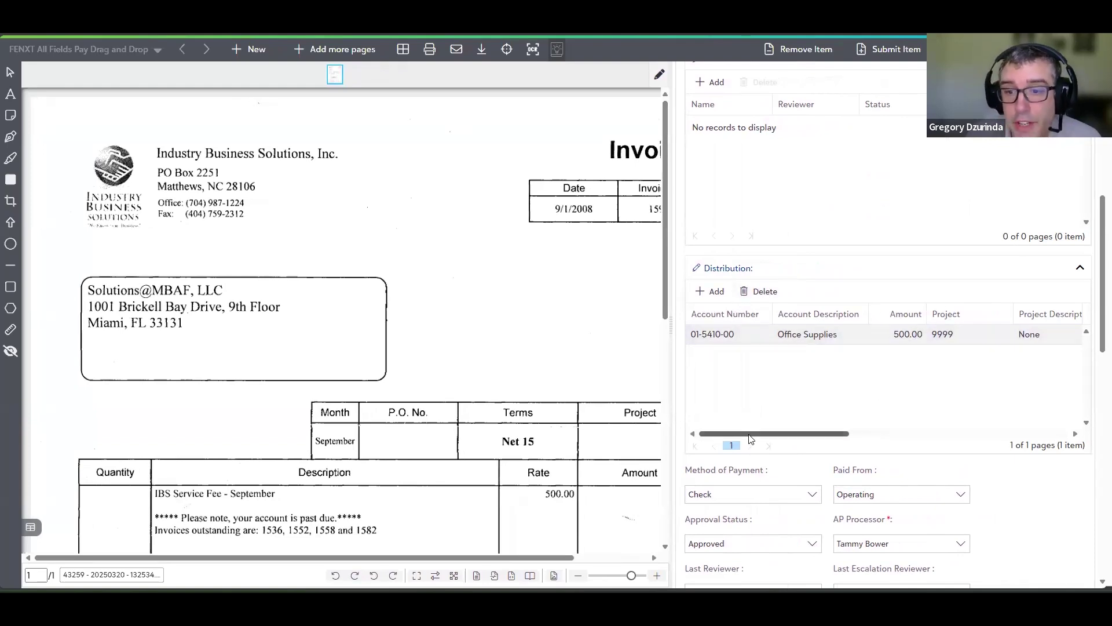
{"action": "left_click_drag", "start_coordinate": [671, 322], "coordinate": [746, 317]}
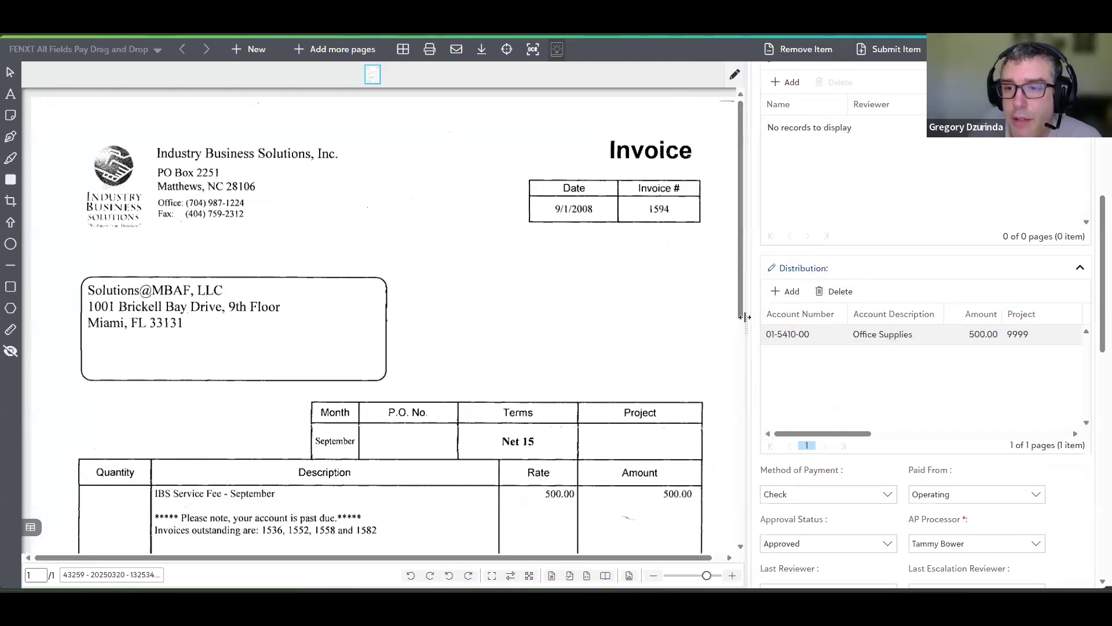
{"action": "scroll", "coordinate": [855, 376], "scroll_direction": "down", "scroll_amount": 3}
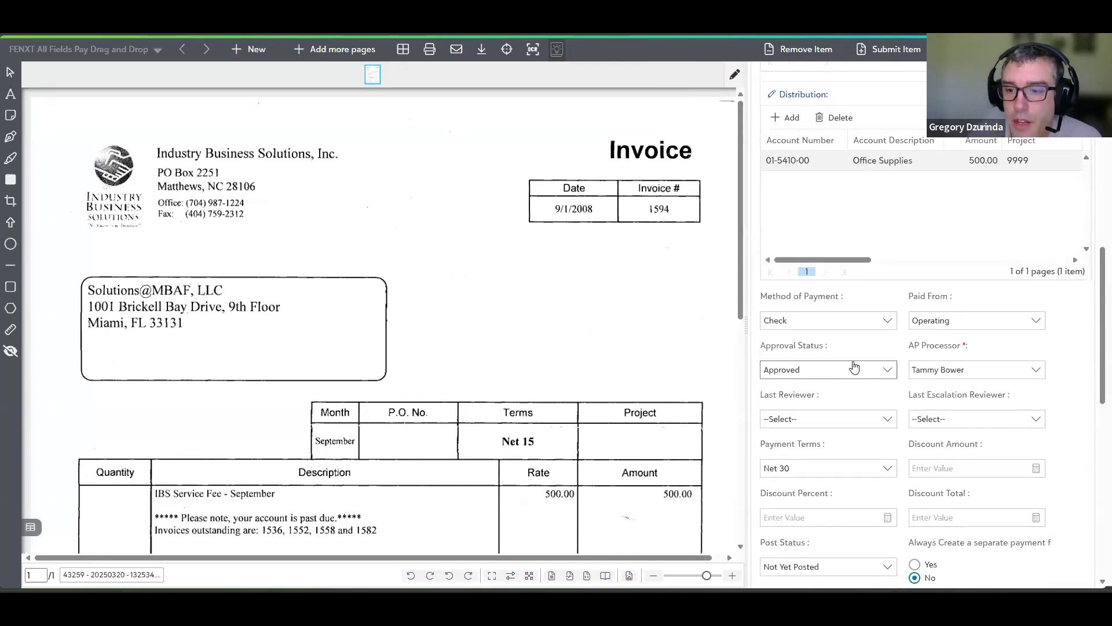
{"action": "scroll", "coordinate": [924, 365], "scroll_direction": "down", "scroll_amount": 10}
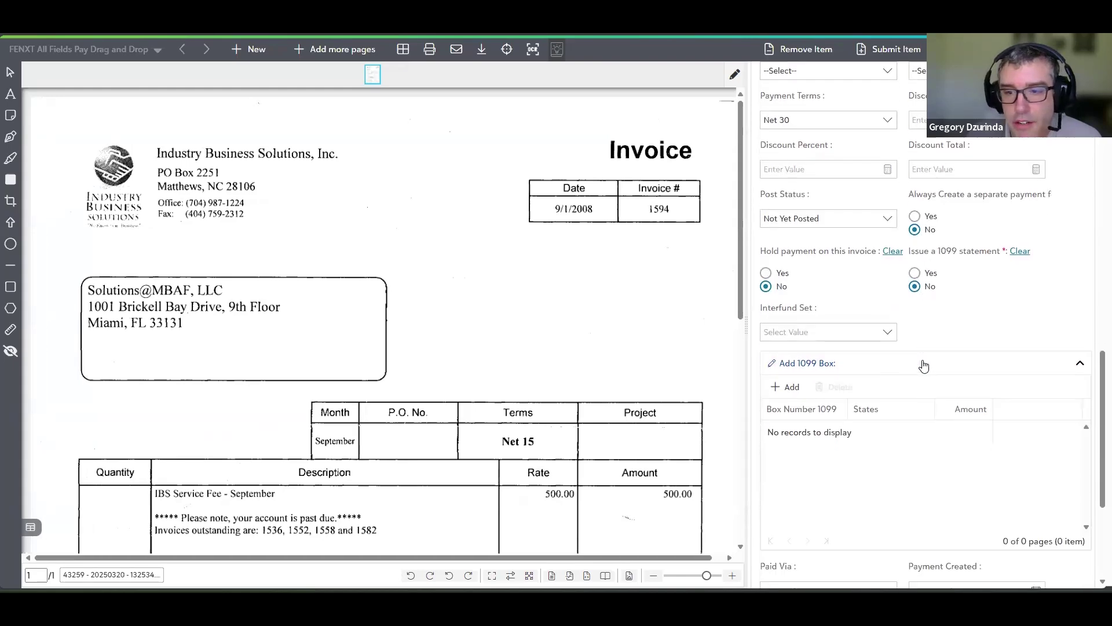
{"action": "scroll", "coordinate": [890, 423], "scroll_direction": "up", "scroll_amount": 12}
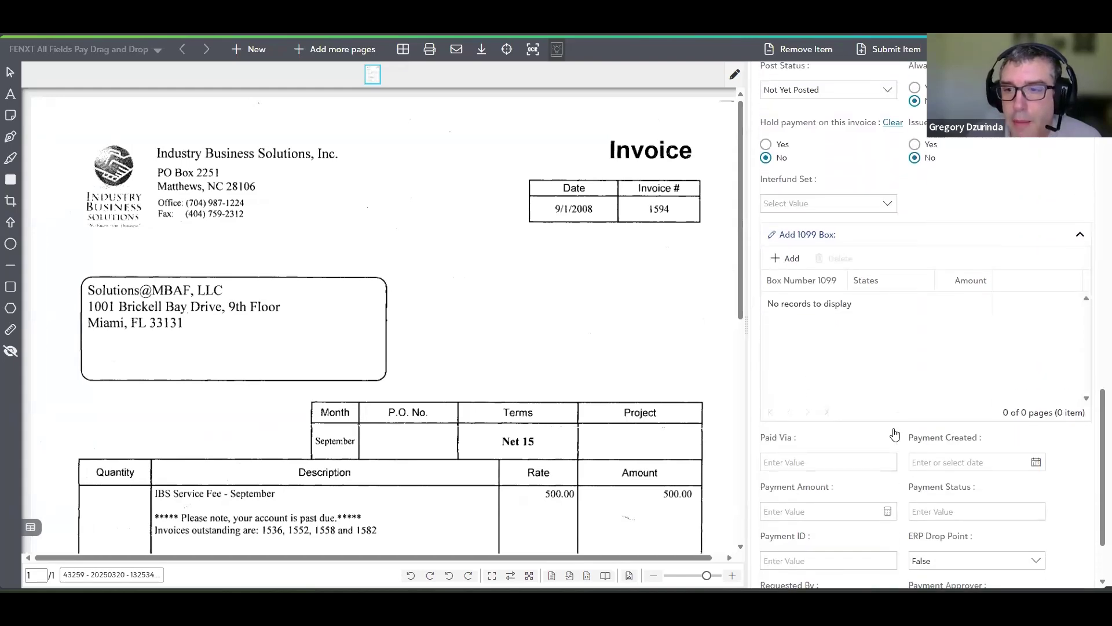
{"action": "scroll", "coordinate": [895, 437], "scroll_direction": "up", "scroll_amount": 4}
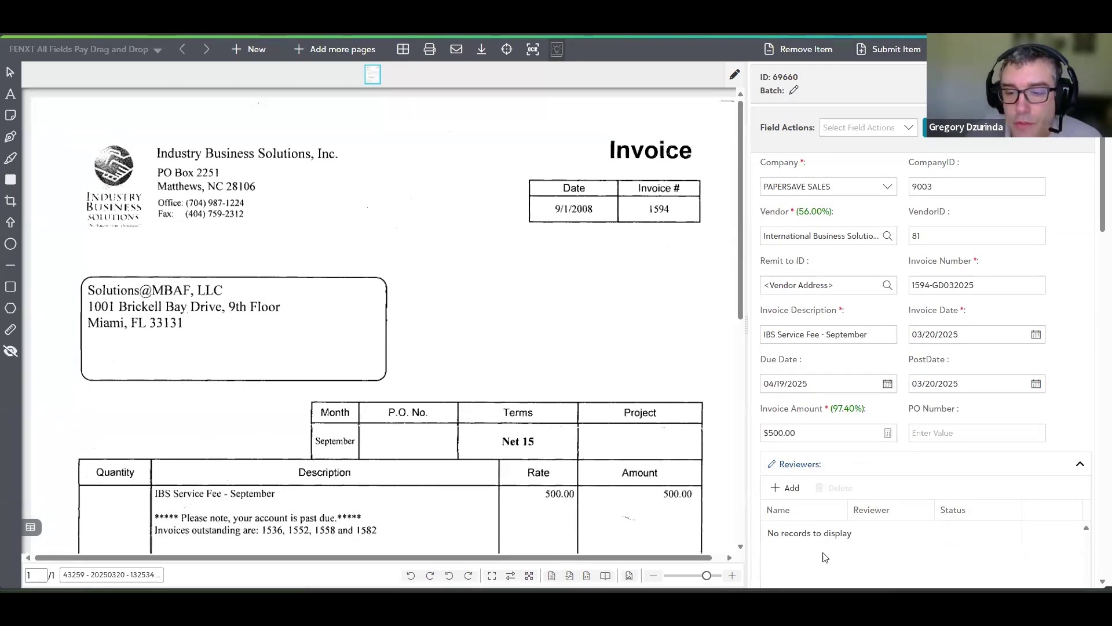
Submit the completed invoice item and switch back to the workflow list.
{"action": "left_click", "coordinate": [894, 51]}
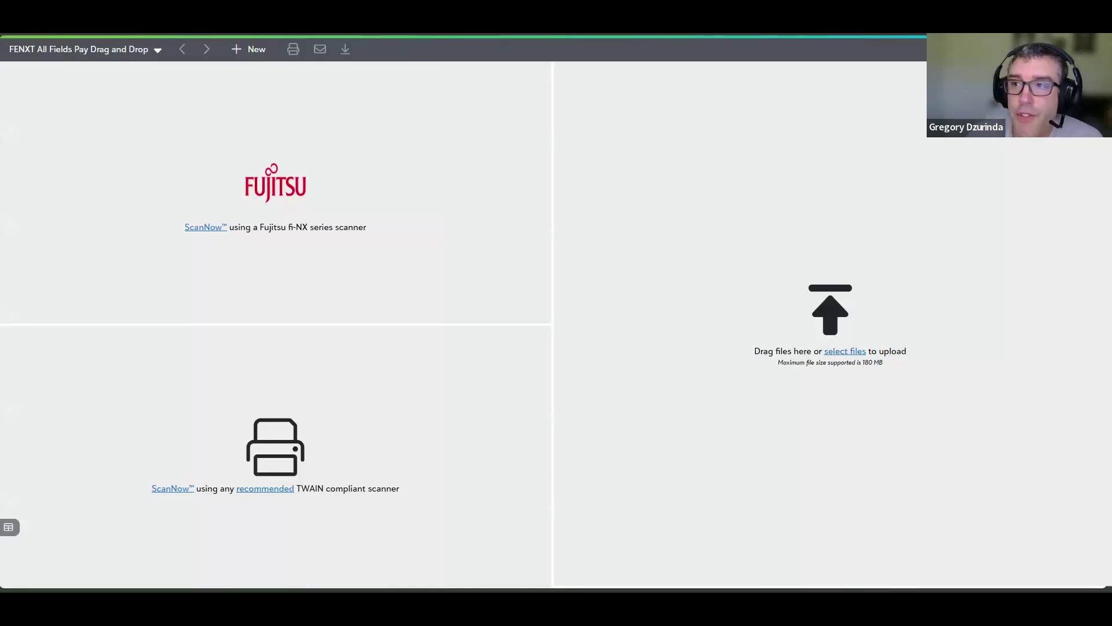
{"action": "key", "text": "alt+Tab"}
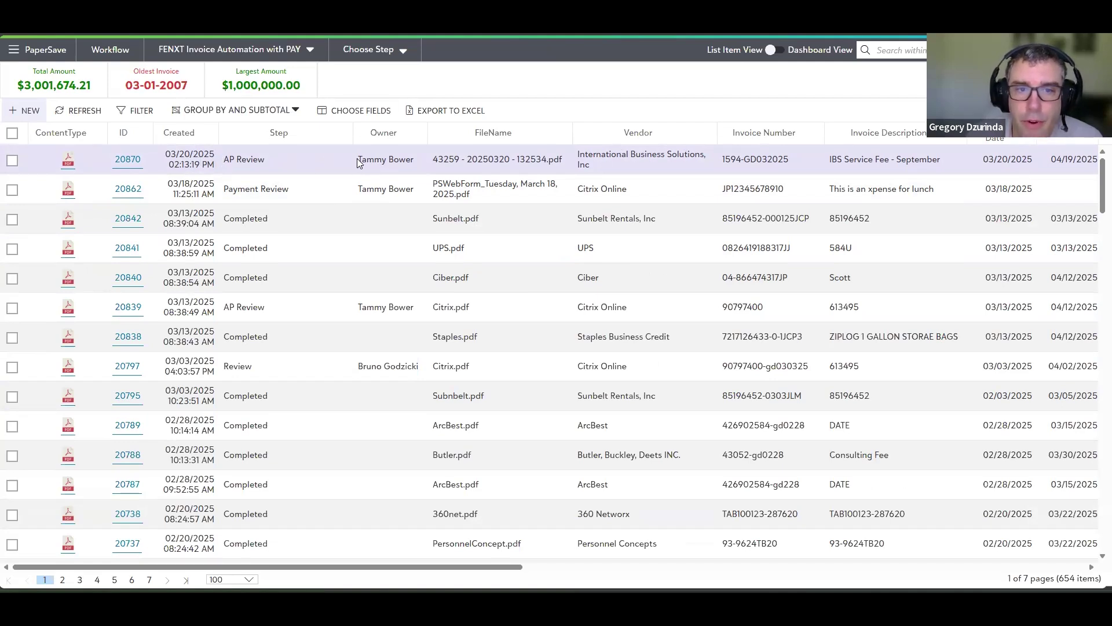
Open the International Business Solutions invoice in AP Review, submit it to FE, and refresh the workflow list.
{"action": "double_click", "coordinate": [375, 159]}
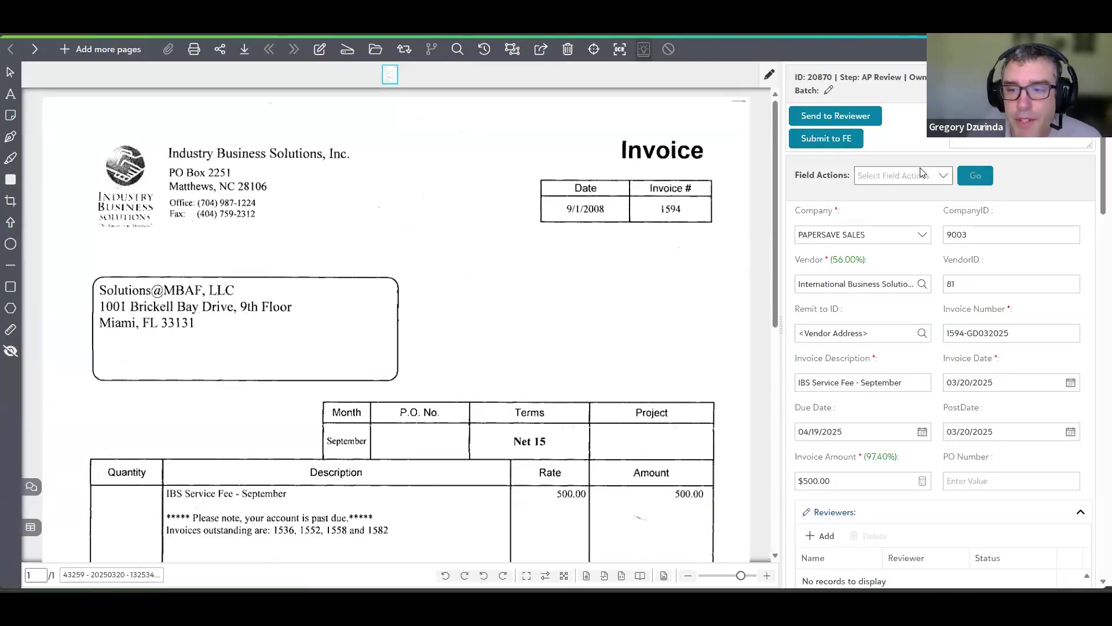
{"action": "scroll", "coordinate": [902, 492], "scroll_direction": "down", "scroll_amount": 2}
{"action": "scroll", "coordinate": [921, 451], "scroll_direction": "up", "scroll_amount": 2}
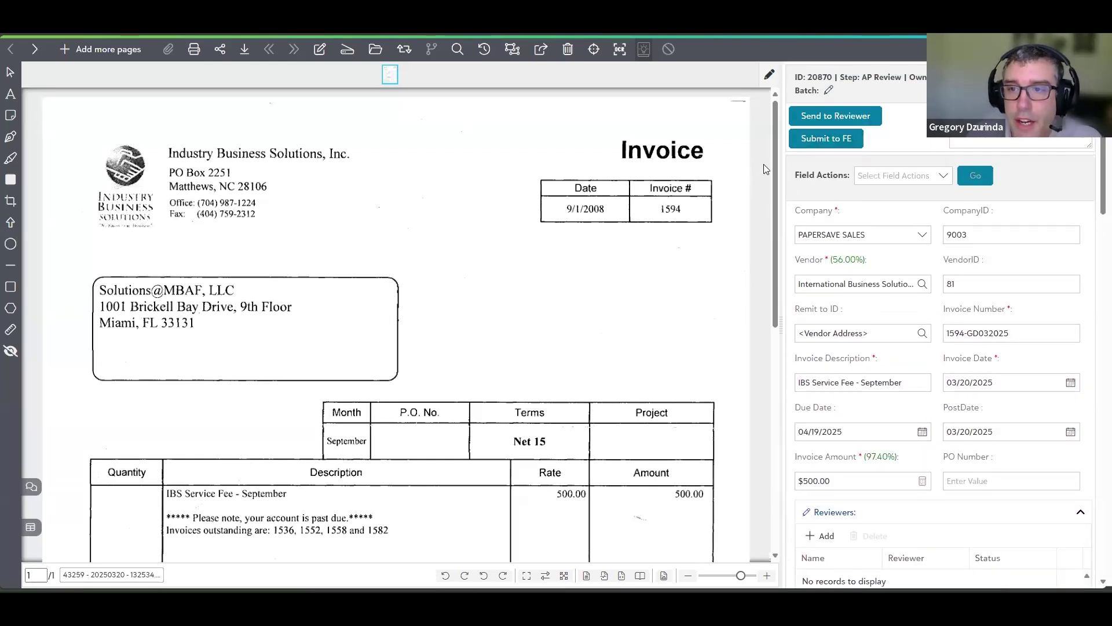
{"action": "left_click", "coordinate": [835, 143]}
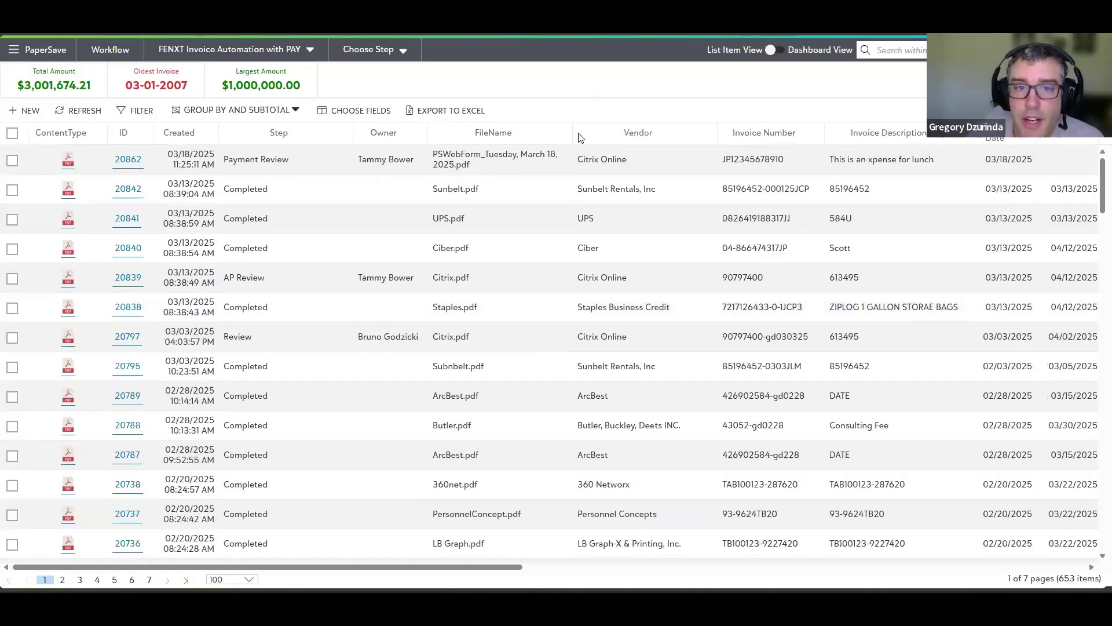
{"action": "left_click", "coordinate": [81, 116]}
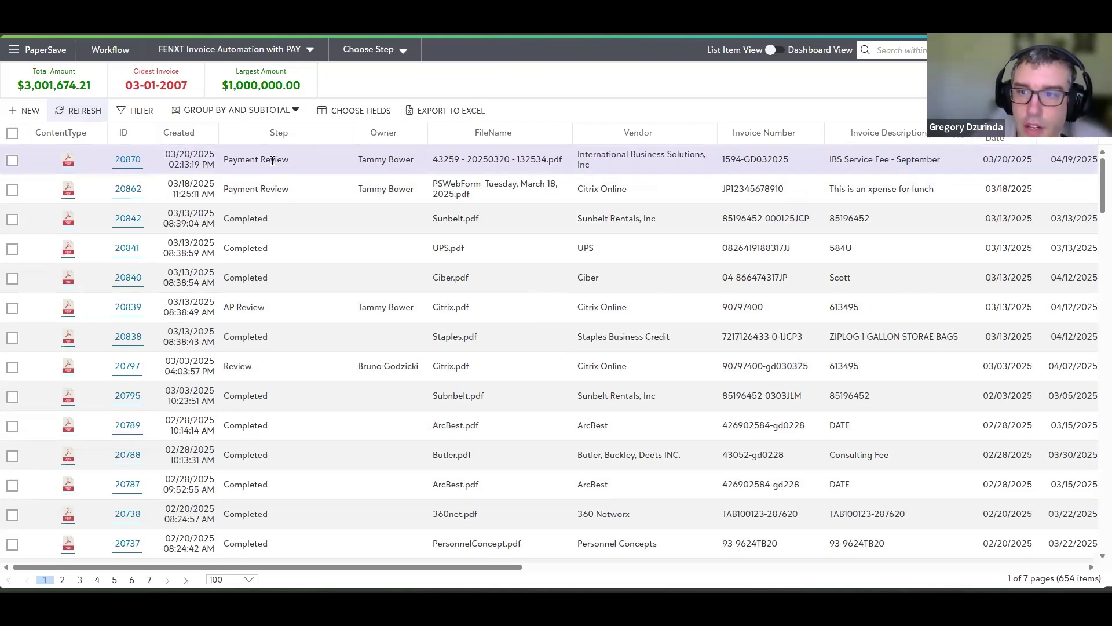
Filter the list to the Payment Review step and send only the $500.00 IBS Service Fee invoice for payment approval.
{"action": "left_click", "coordinate": [367, 50]}
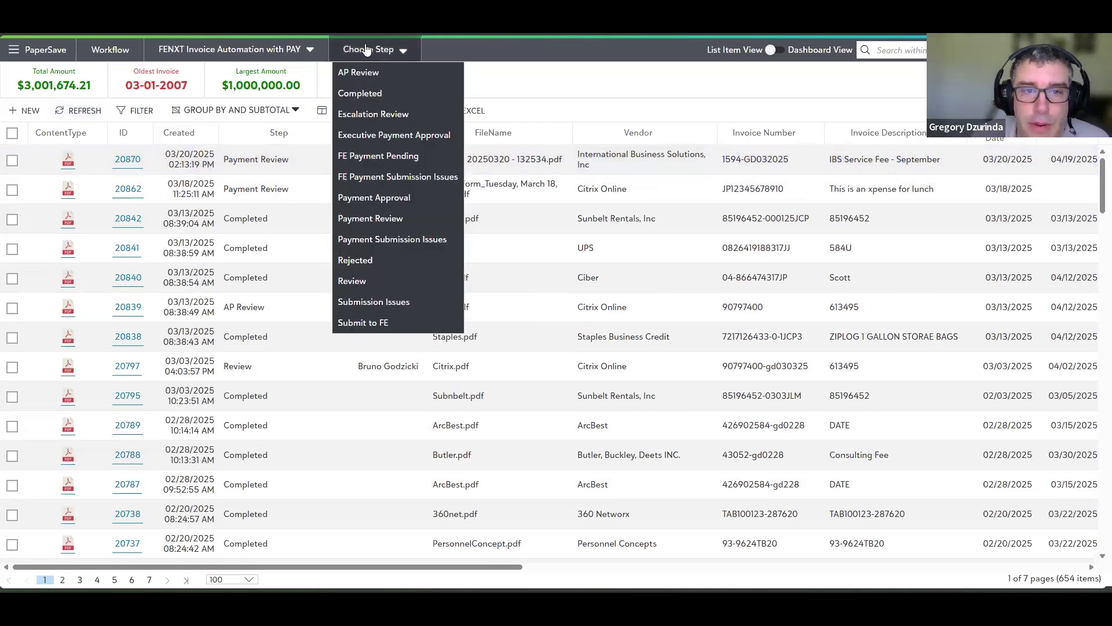
{"action": "left_click", "coordinate": [380, 221]}
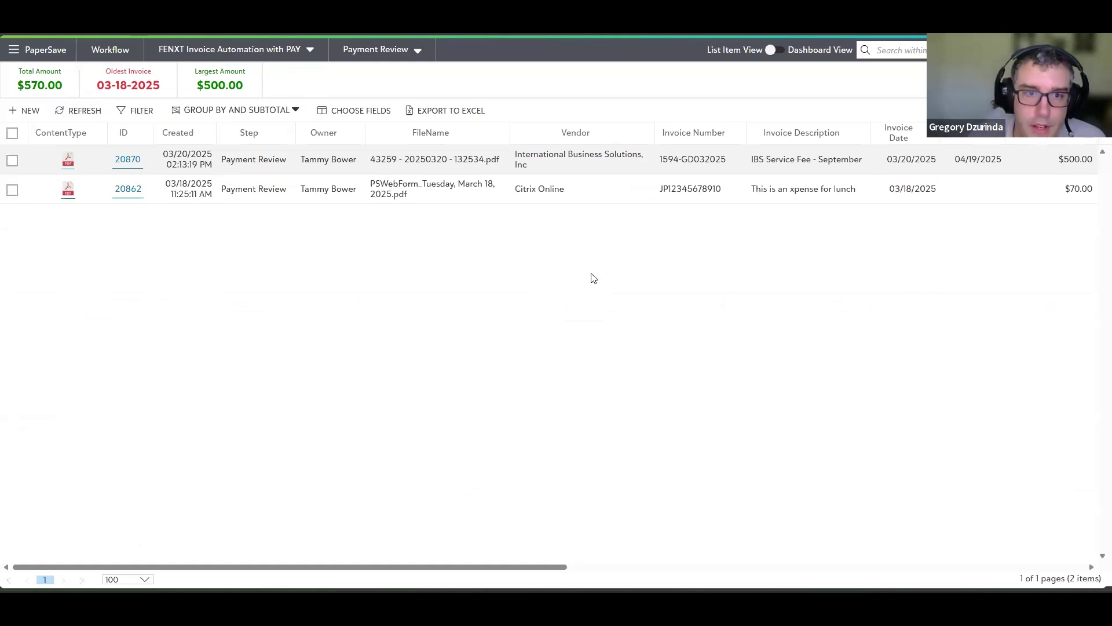
{"action": "left_click", "coordinate": [12, 160]}
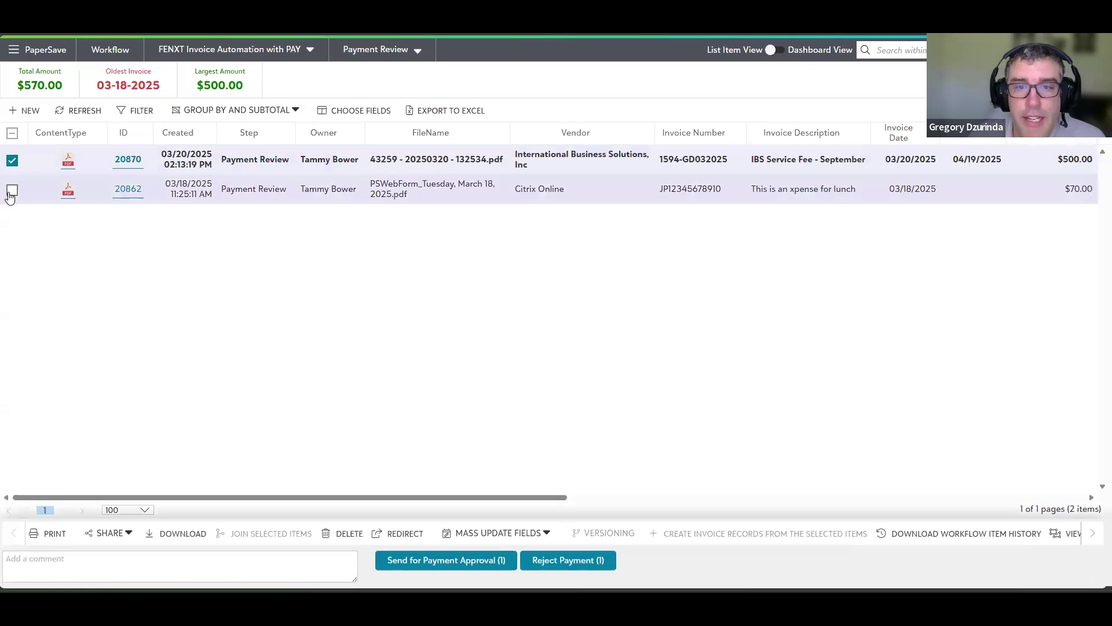
{"action": "left_click", "coordinate": [12, 192]}
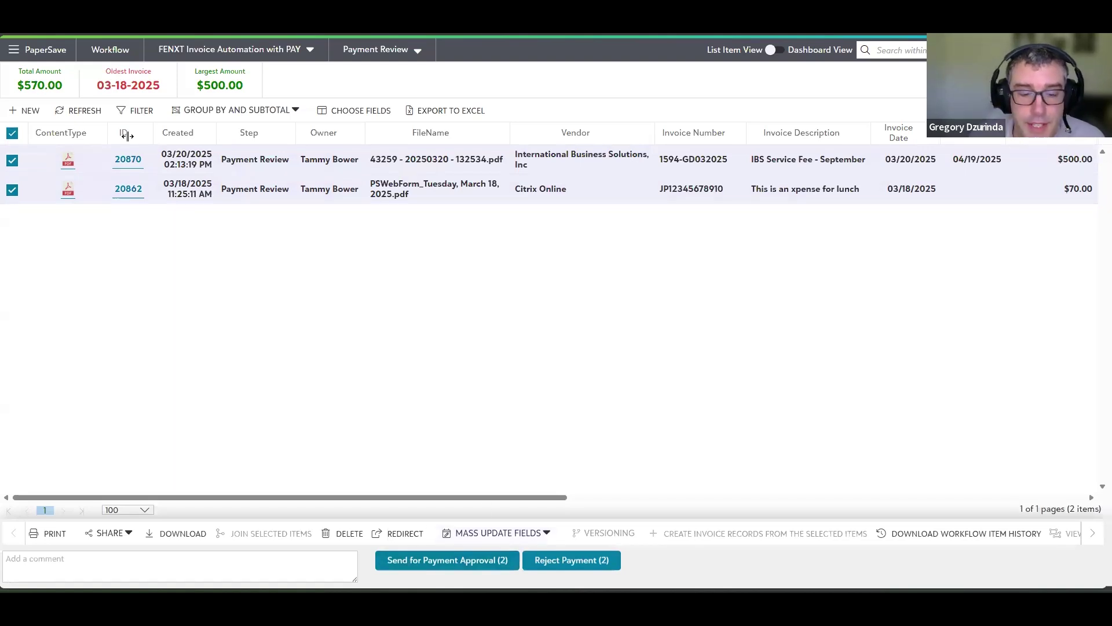
{"action": "left_click", "coordinate": [116, 198]}
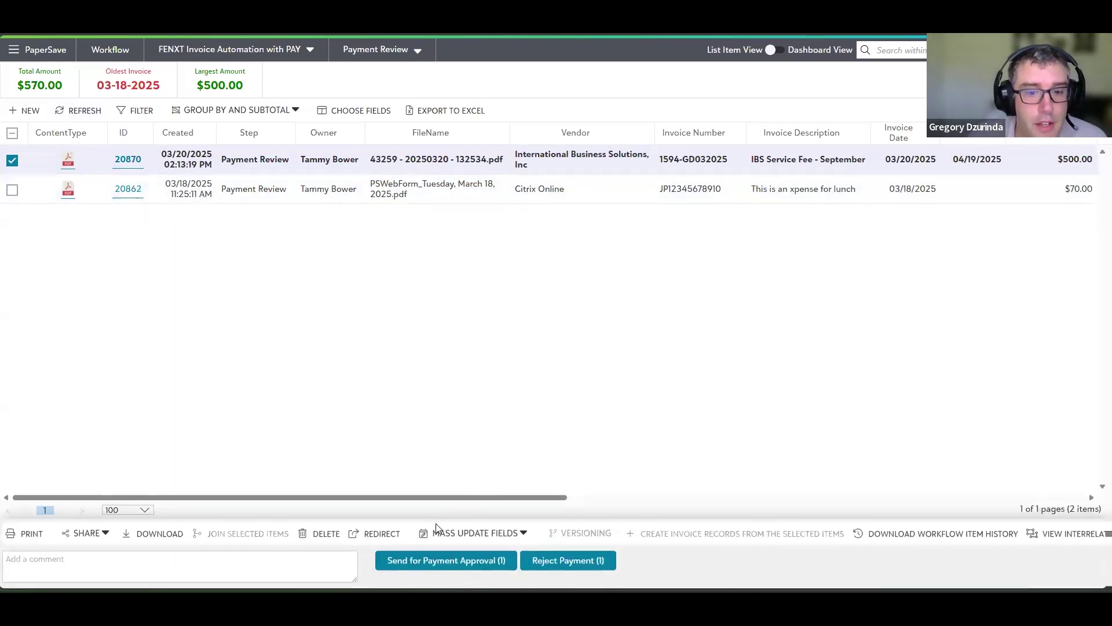
{"action": "left_click", "coordinate": [446, 561]}
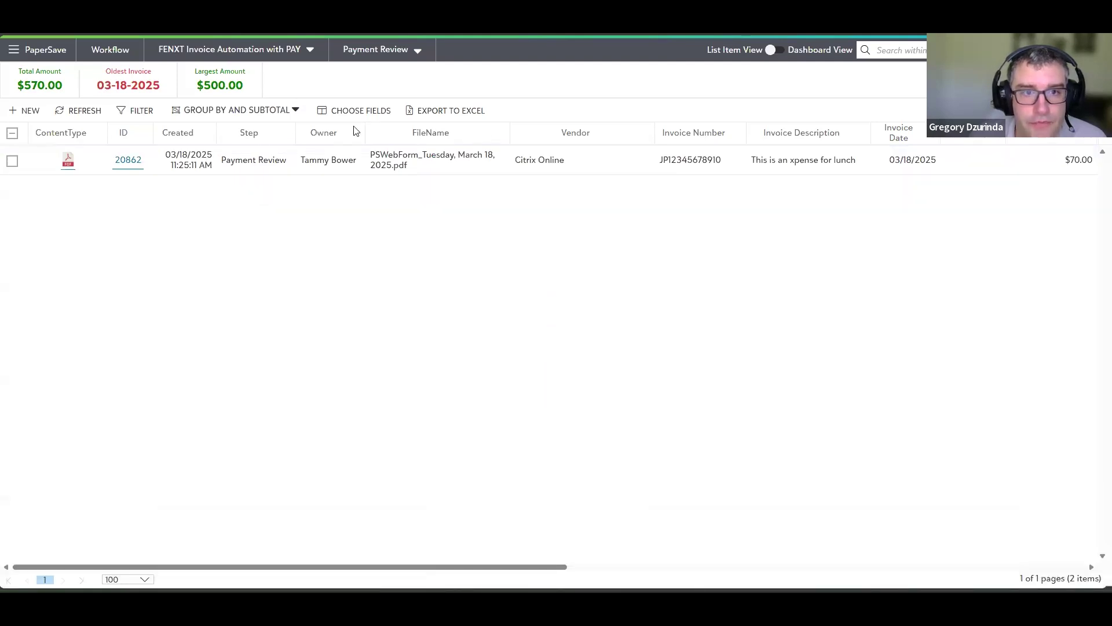
Clear the step filter and select the IBS Service Fee invoice in the full workflow list.
{"action": "left_click", "coordinate": [393, 51]}
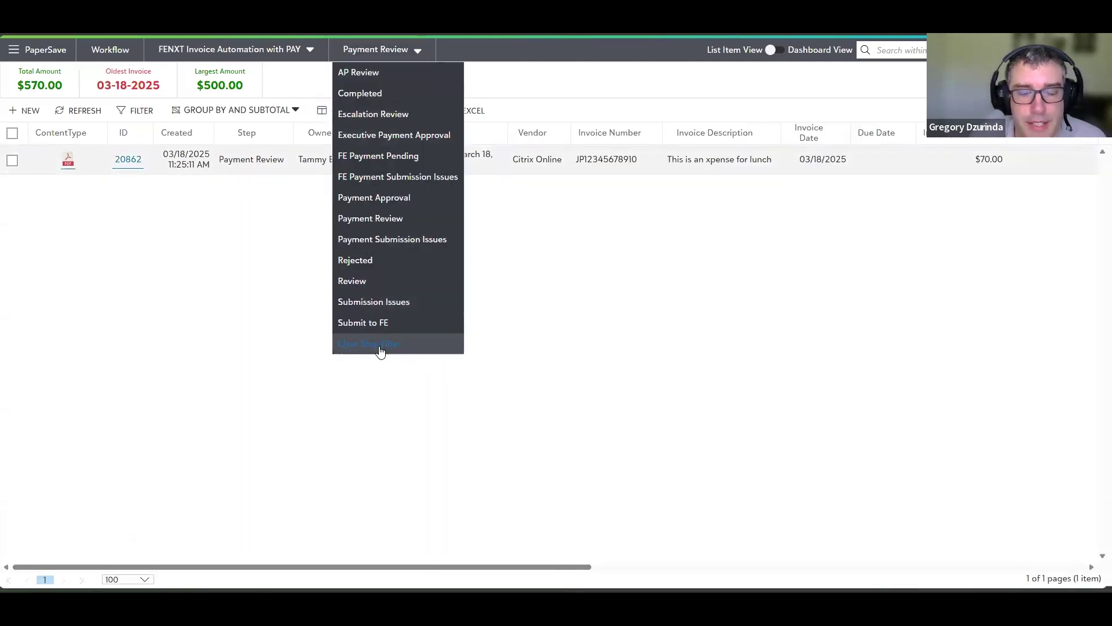
{"action": "left_click", "coordinate": [380, 349]}
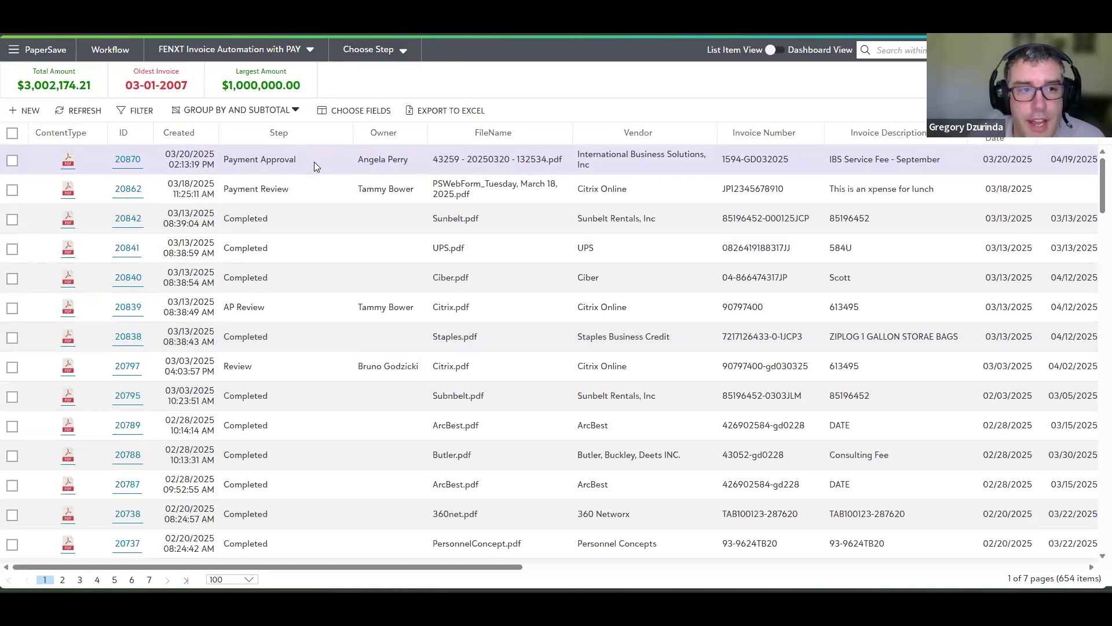
{"action": "left_click", "coordinate": [314, 162]}
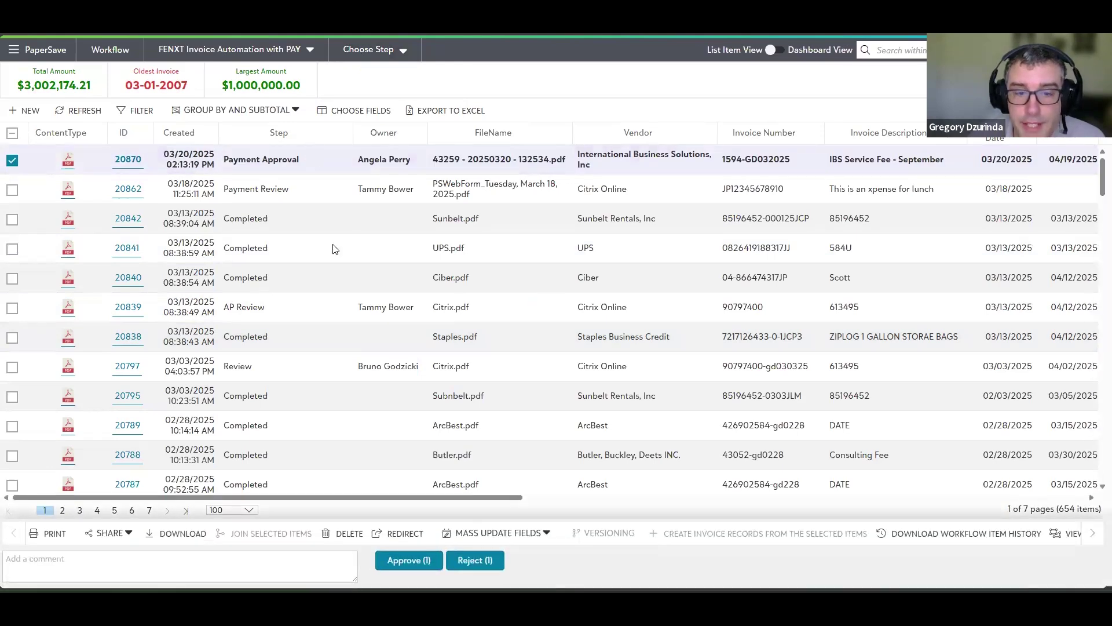
Filter the list to the Payment Approval step, then open and approve the IBS Service Fee invoice.
{"action": "left_click", "coordinate": [383, 49]}
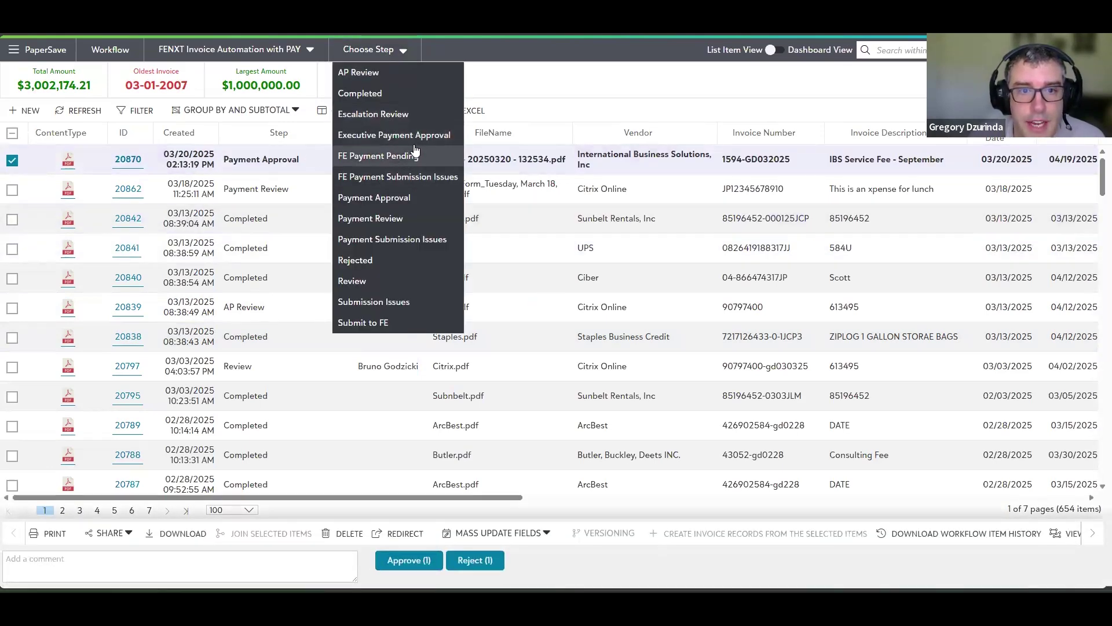
{"action": "left_click", "coordinate": [411, 199]}
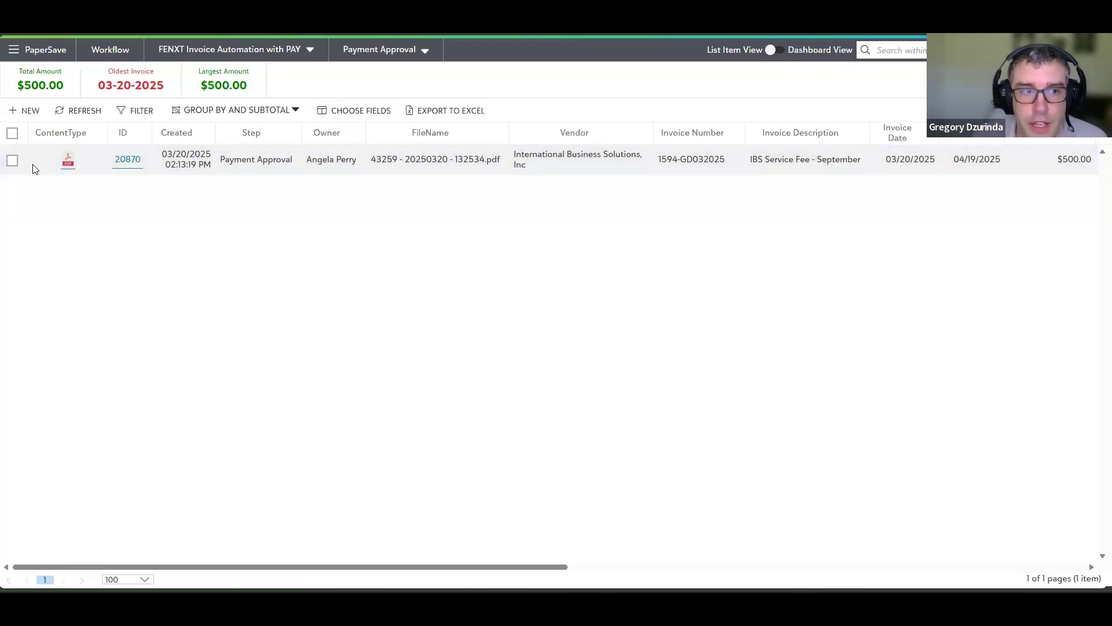
{"action": "left_click", "coordinate": [12, 160]}
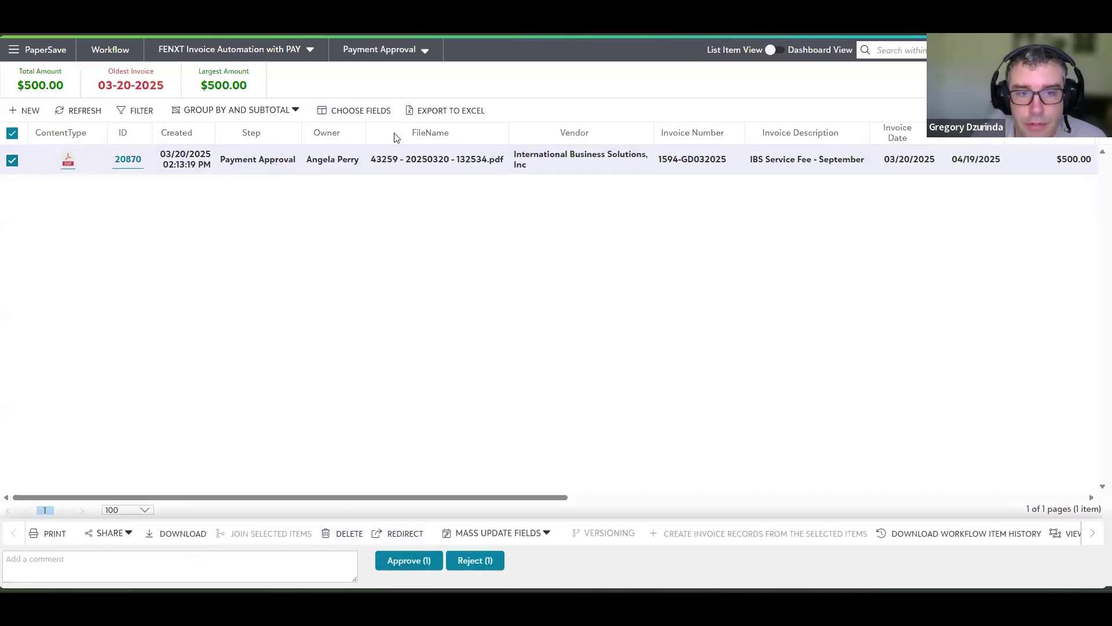
{"action": "double_click", "coordinate": [382, 162]}
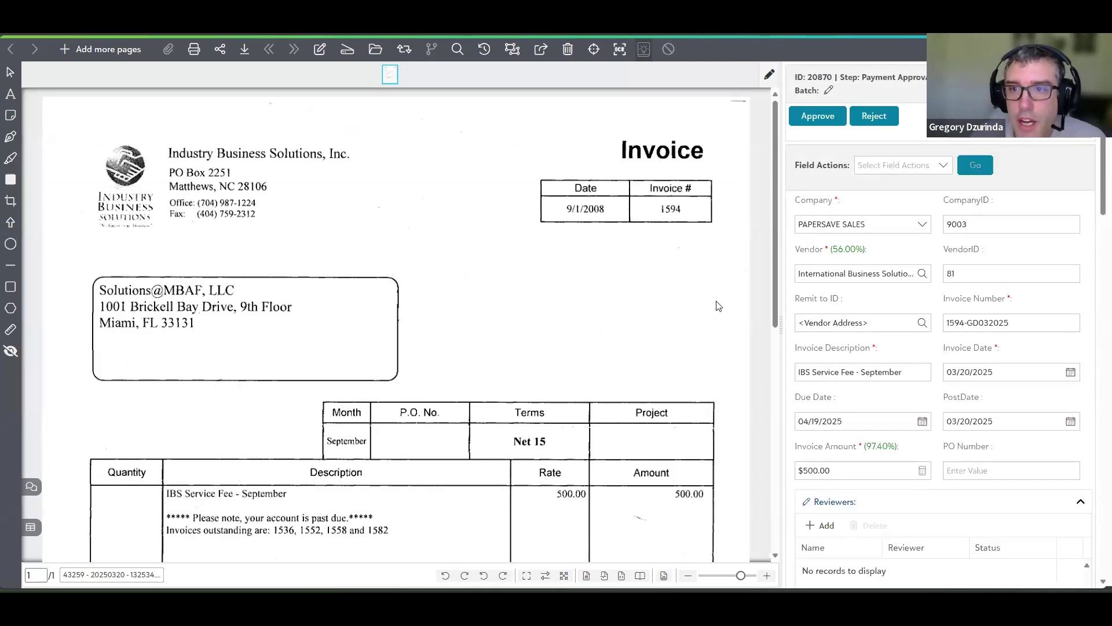
{"action": "left_click", "coordinate": [876, 117]}
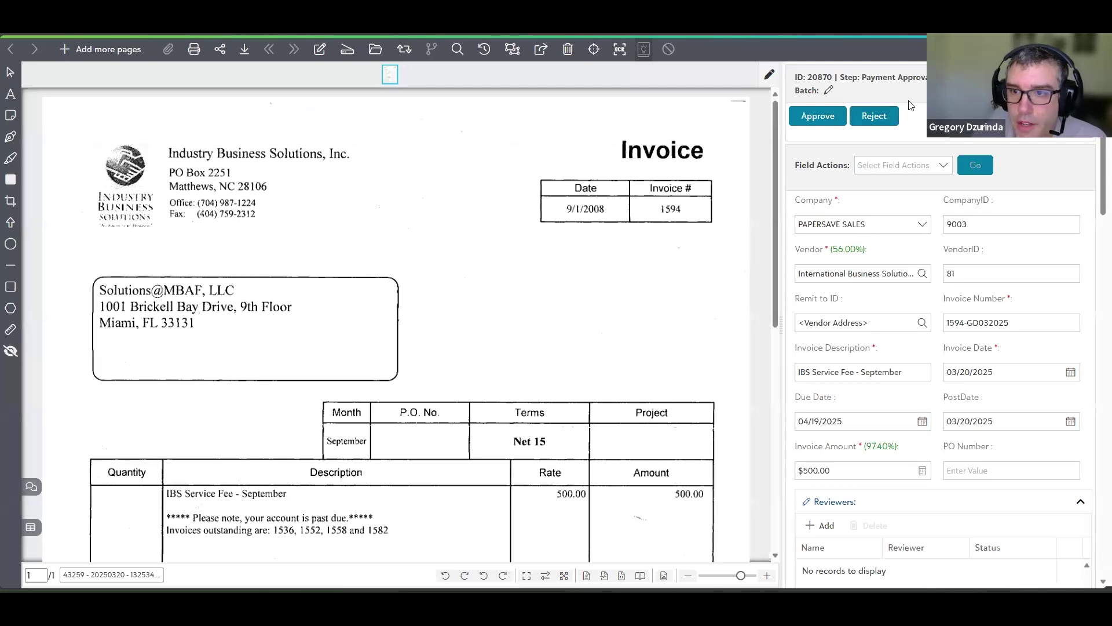
{"action": "left_click", "coordinate": [813, 120]}
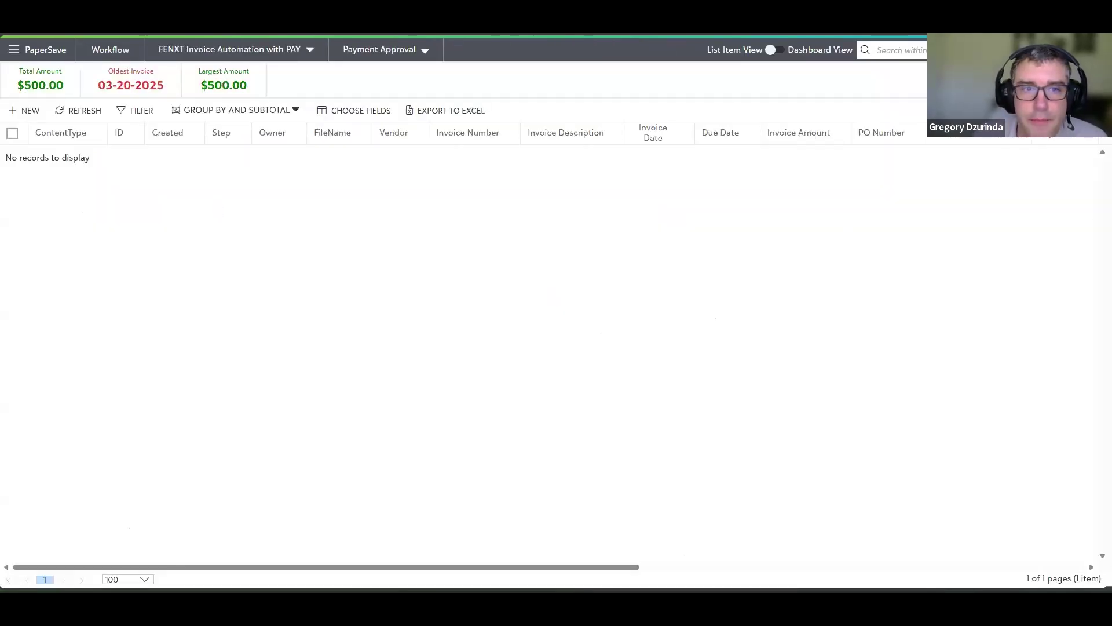
Clear the step filter and open the workflow item history of the completed Sunbelt.pdf invoice created 03/13/2025.
{"action": "left_click", "coordinate": [376, 54]}
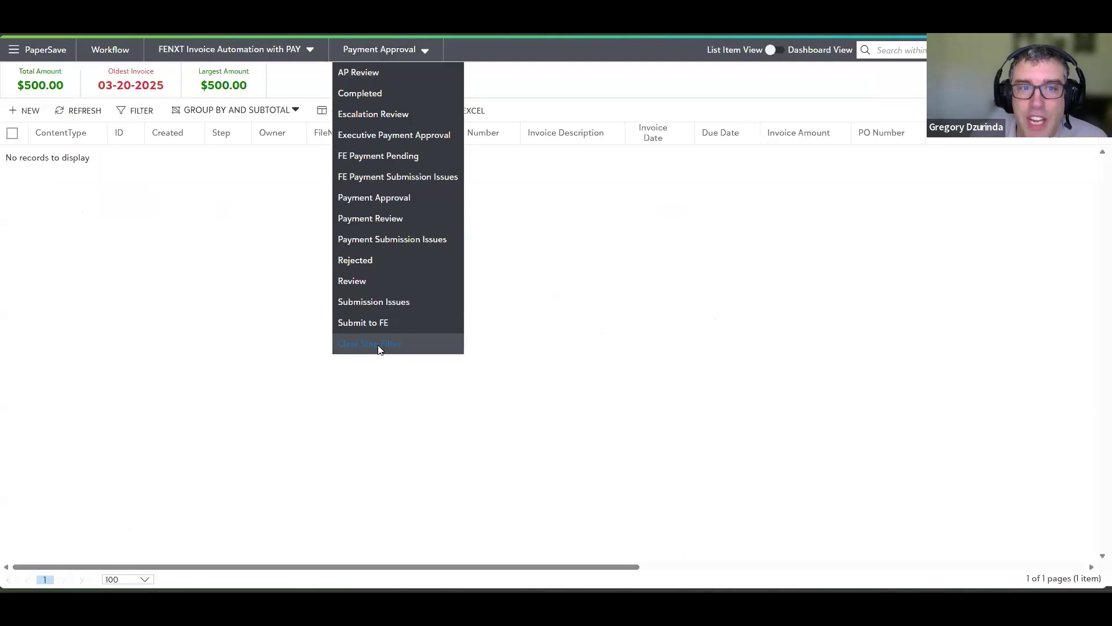
{"action": "left_click", "coordinate": [379, 348]}
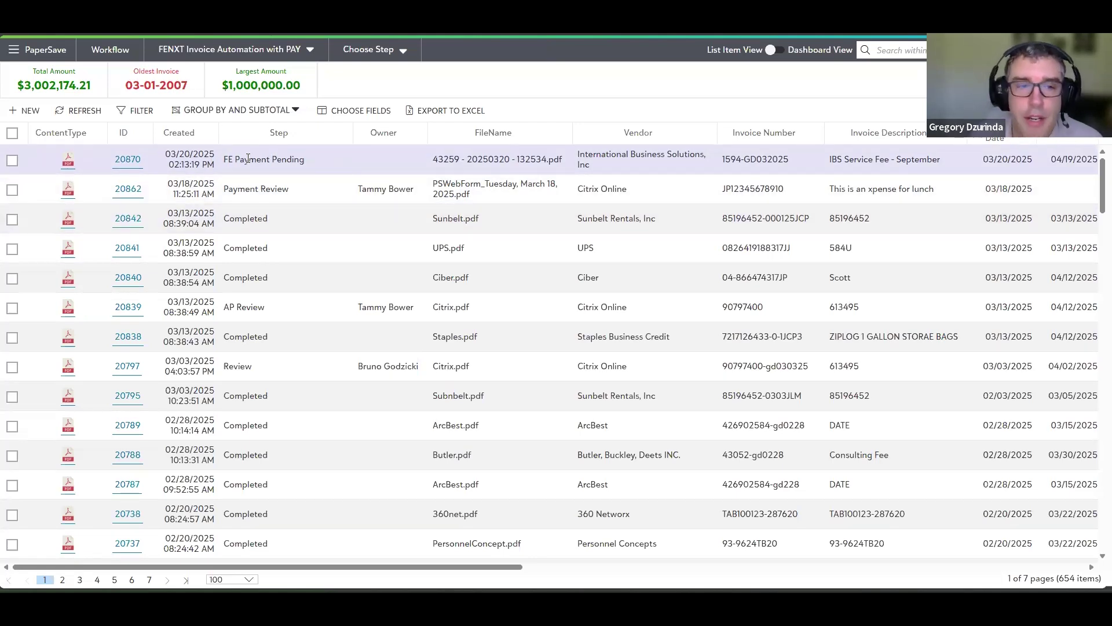
{"action": "double_click", "coordinate": [253, 219]}
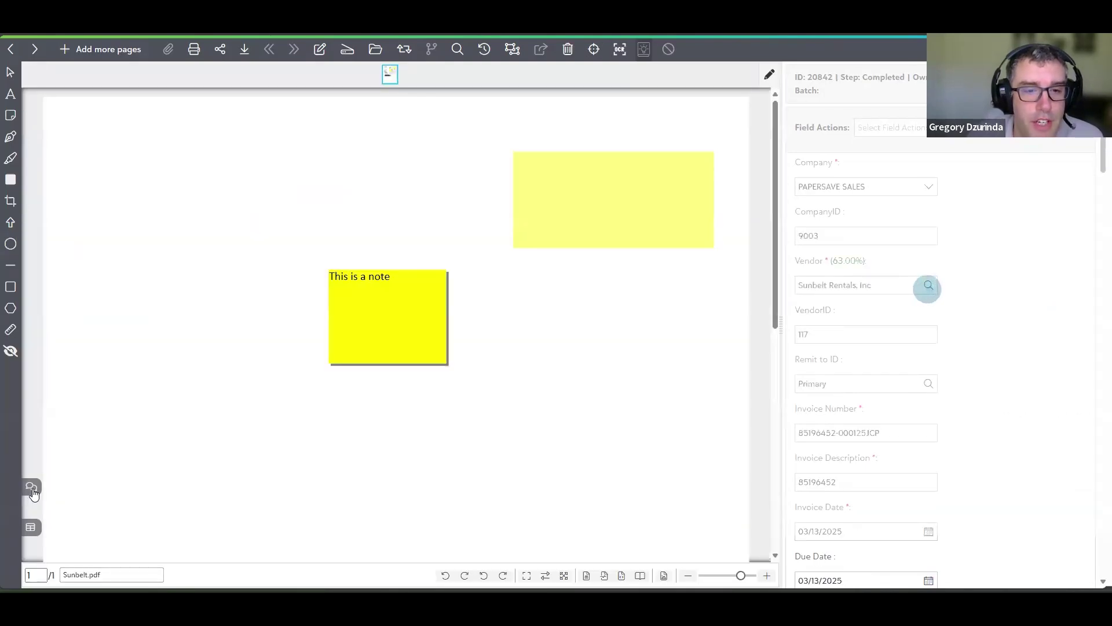
{"action": "left_click", "coordinate": [32, 488]}
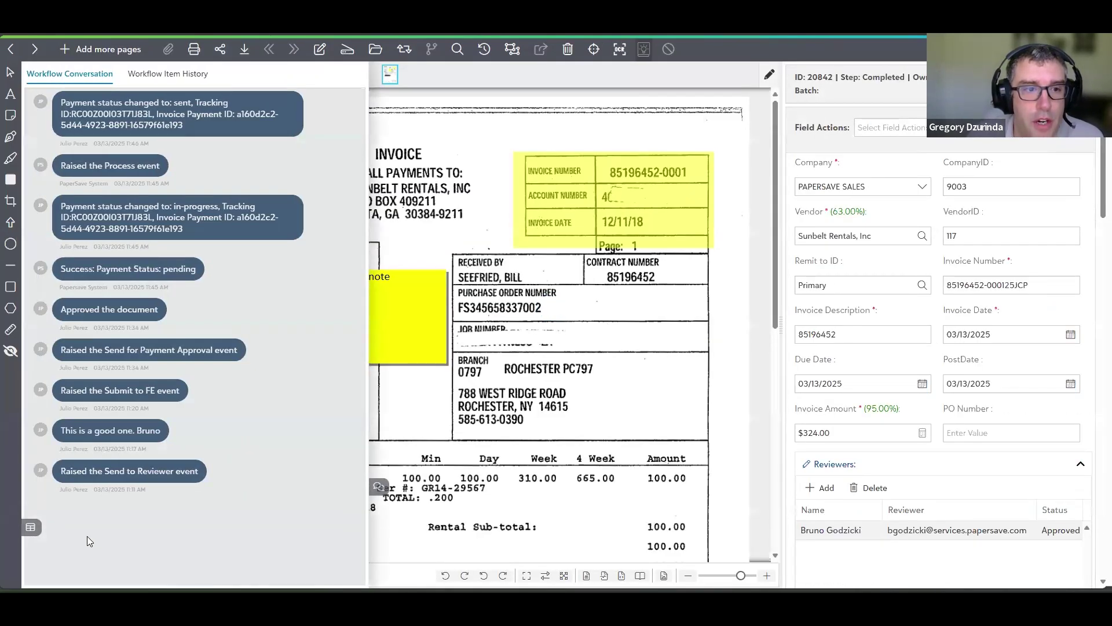
{"action": "left_click", "coordinate": [150, 81]}
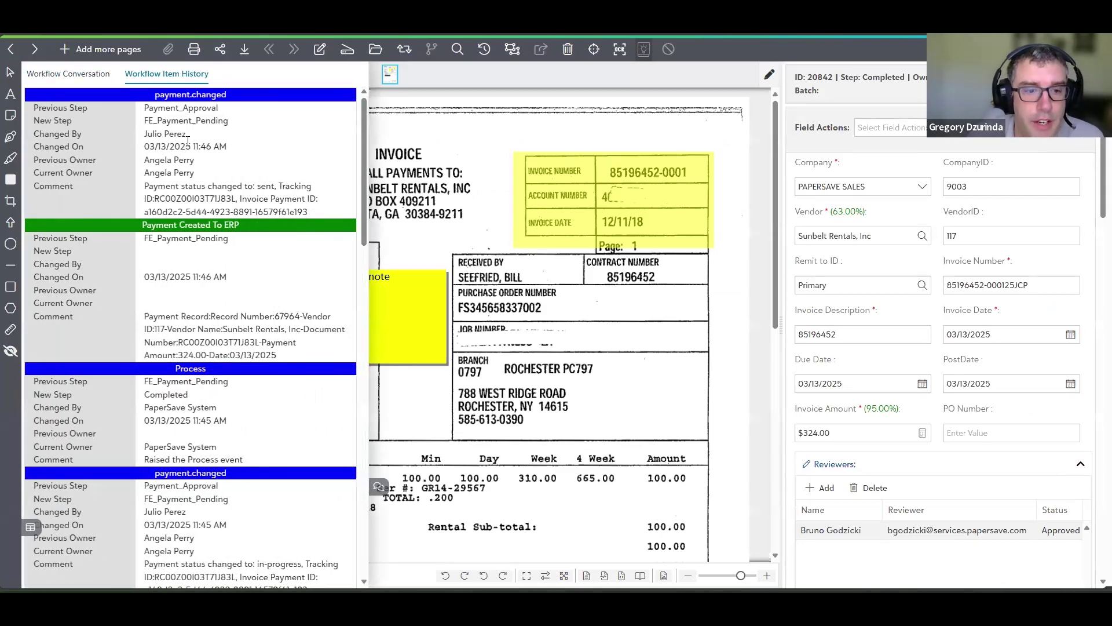
Review the earliest history entries, from the owner changes up to the Association entry, and highlight that entry's comment.
{"action": "scroll", "coordinate": [189, 150], "scroll_direction": "down", "scroll_amount": 10}
{"action": "scroll", "coordinate": [188, 151], "scroll_direction": "down", "scroll_amount": 4}
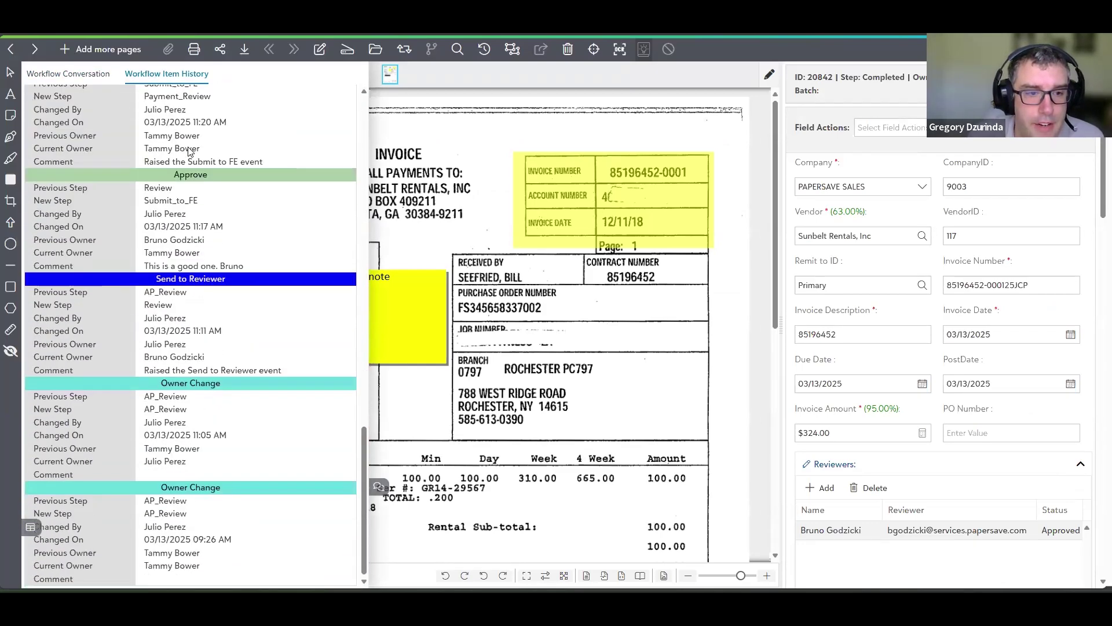
{"action": "scroll", "coordinate": [294, 344], "scroll_direction": "up", "scroll_amount": 2}
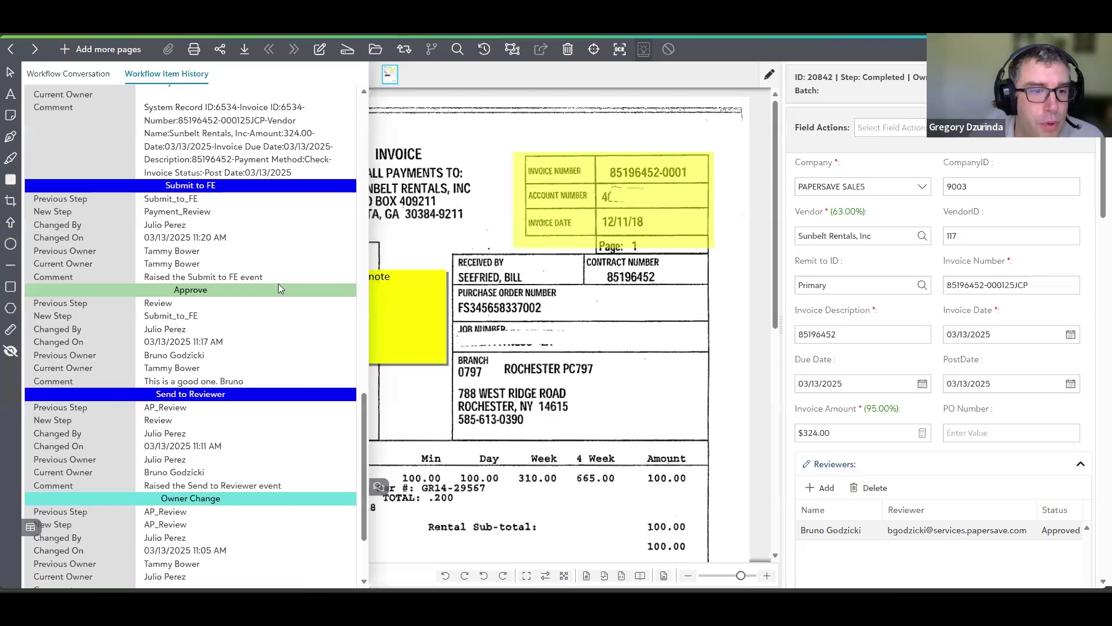
{"action": "scroll", "coordinate": [202, 312], "scroll_direction": "up", "scroll_amount": 1}
{"action": "scroll", "coordinate": [202, 312], "scroll_direction": "up", "scroll_amount": 3}
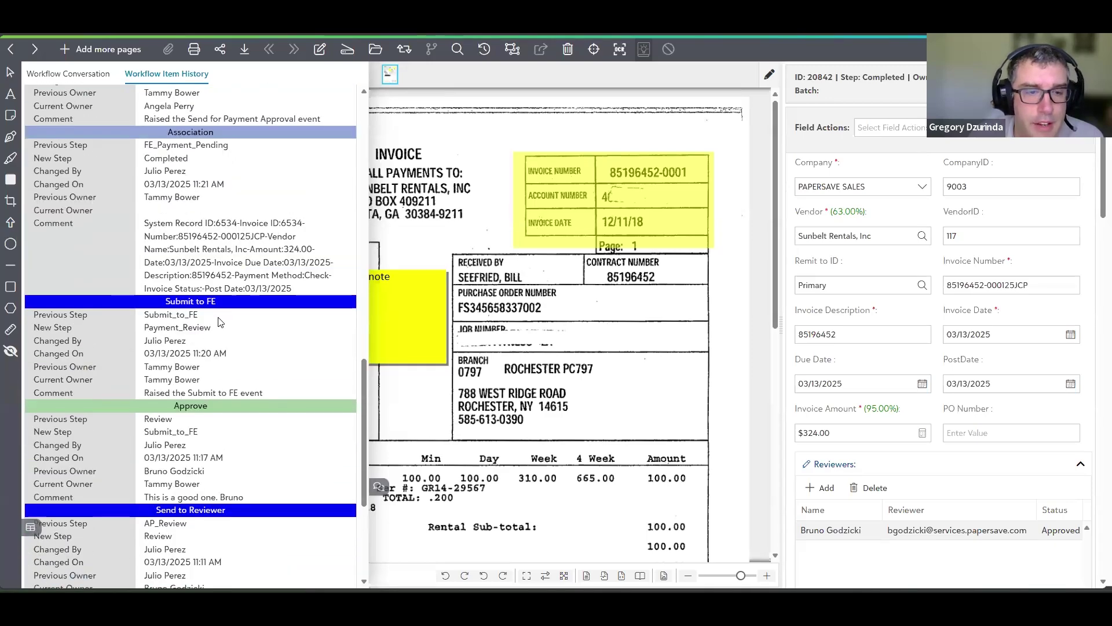
{"action": "left_click_drag", "start_coordinate": [292, 404], "coordinate": [149, 339]}
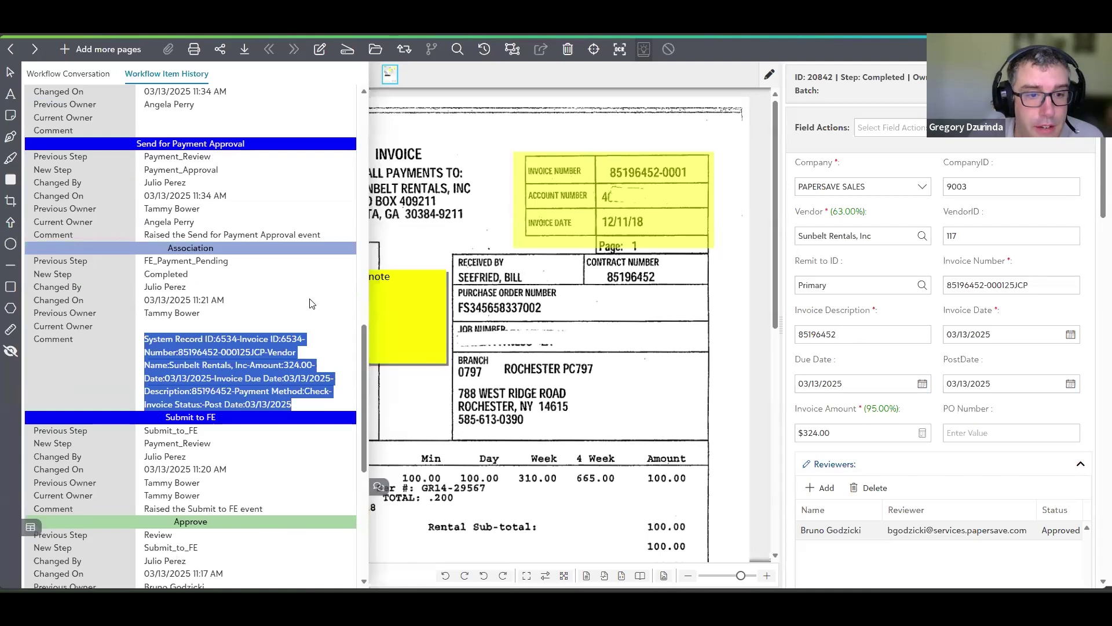
{"action": "left_click", "coordinate": [271, 340]}
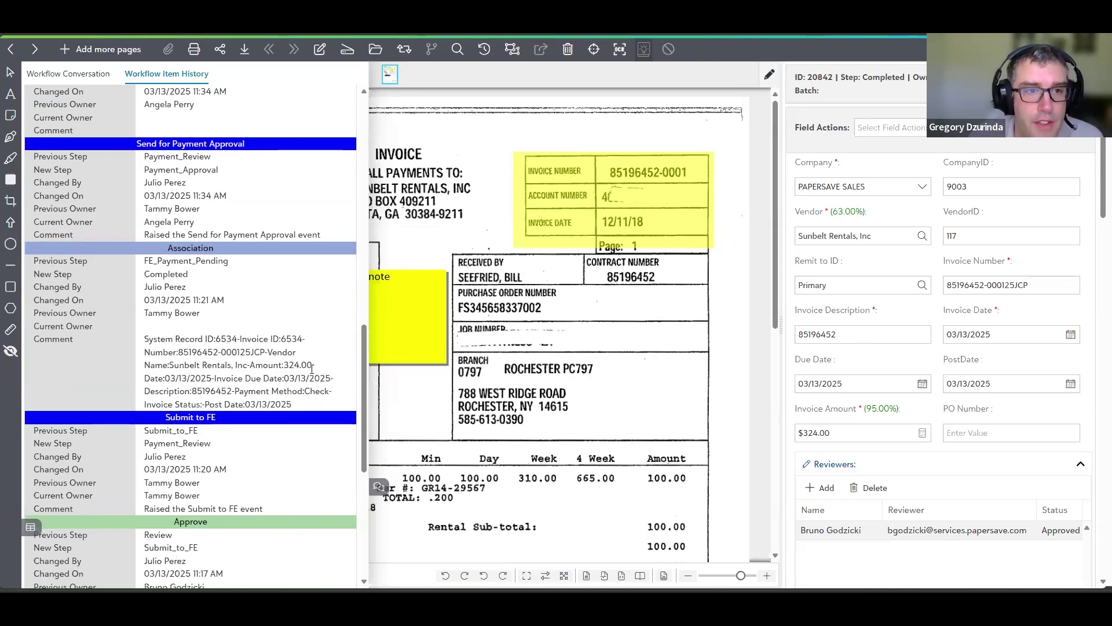
Trace the payment status comments from the approval entry up to the newest payment change, highlighting each status, and close the invoice item.
{"action": "scroll", "coordinate": [302, 372], "scroll_direction": "up", "scroll_amount": 2}
{"action": "scroll", "coordinate": [300, 372], "scroll_direction": "up", "scroll_amount": 1}
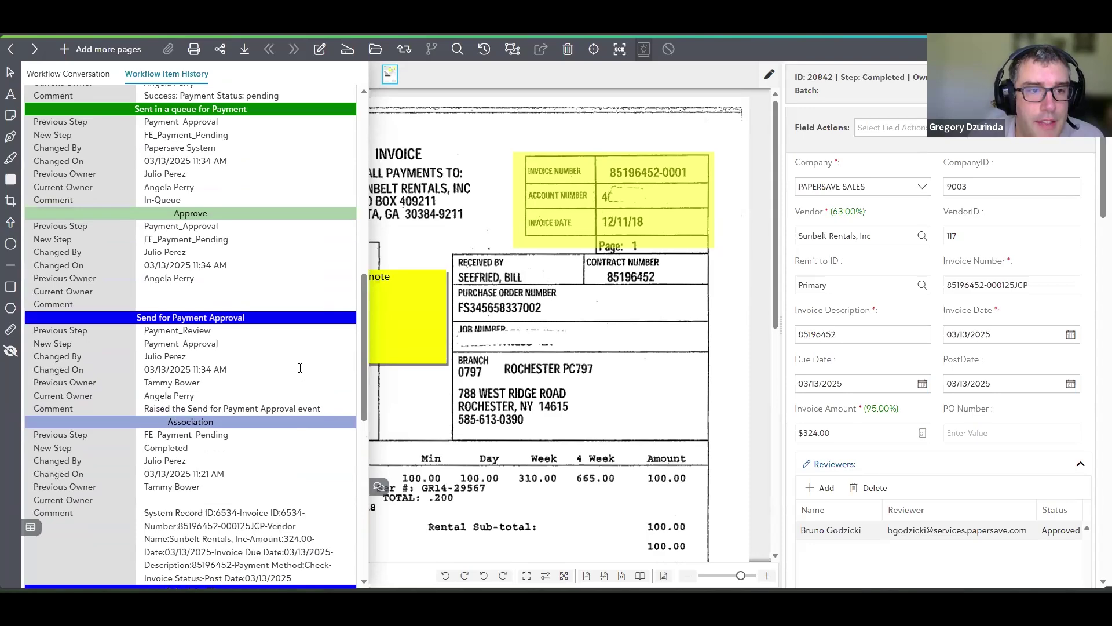
{"action": "scroll", "coordinate": [293, 380], "scroll_direction": "up", "scroll_amount": 1}
{"action": "scroll", "coordinate": [295, 389], "scroll_direction": "up", "scroll_amount": 1}
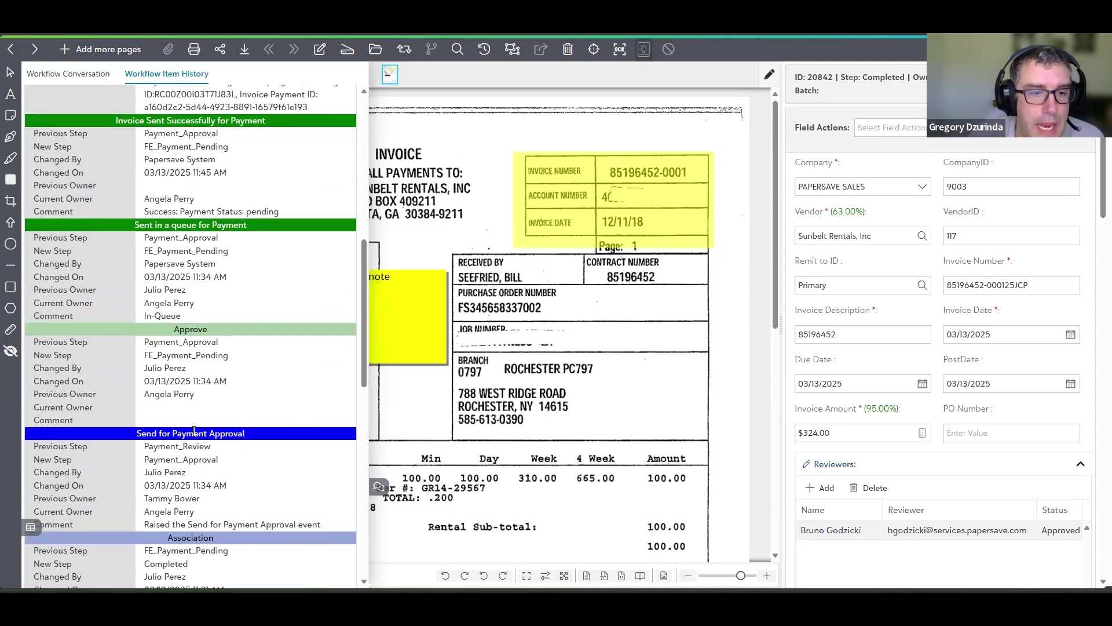
{"action": "scroll", "coordinate": [198, 377], "scroll_direction": "up", "scroll_amount": 2}
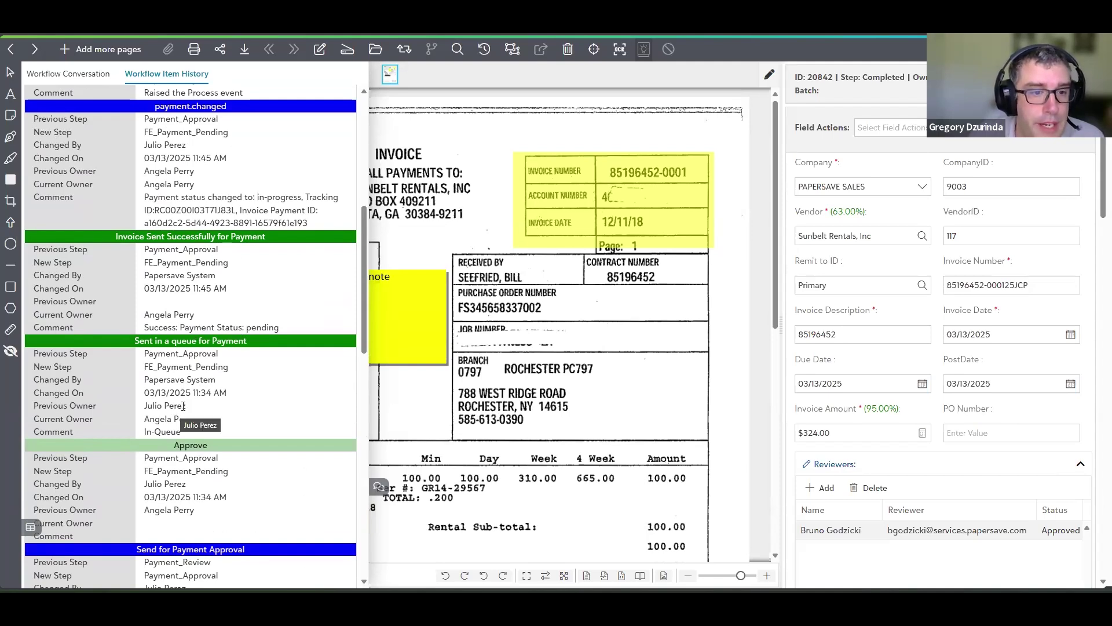
{"action": "left_click_drag", "start_coordinate": [181, 433], "coordinate": [143, 433]}
{"action": "left_click_drag", "start_coordinate": [281, 328], "coordinate": [247, 329]}
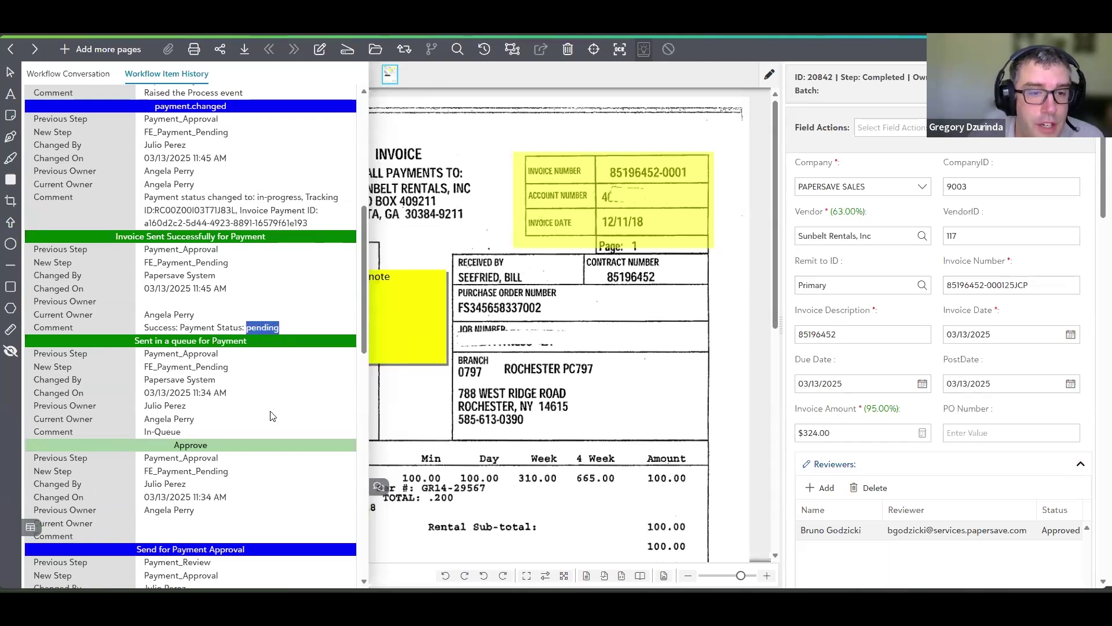
{"action": "scroll", "coordinate": [285, 371], "scroll_direction": "up", "scroll_amount": 2}
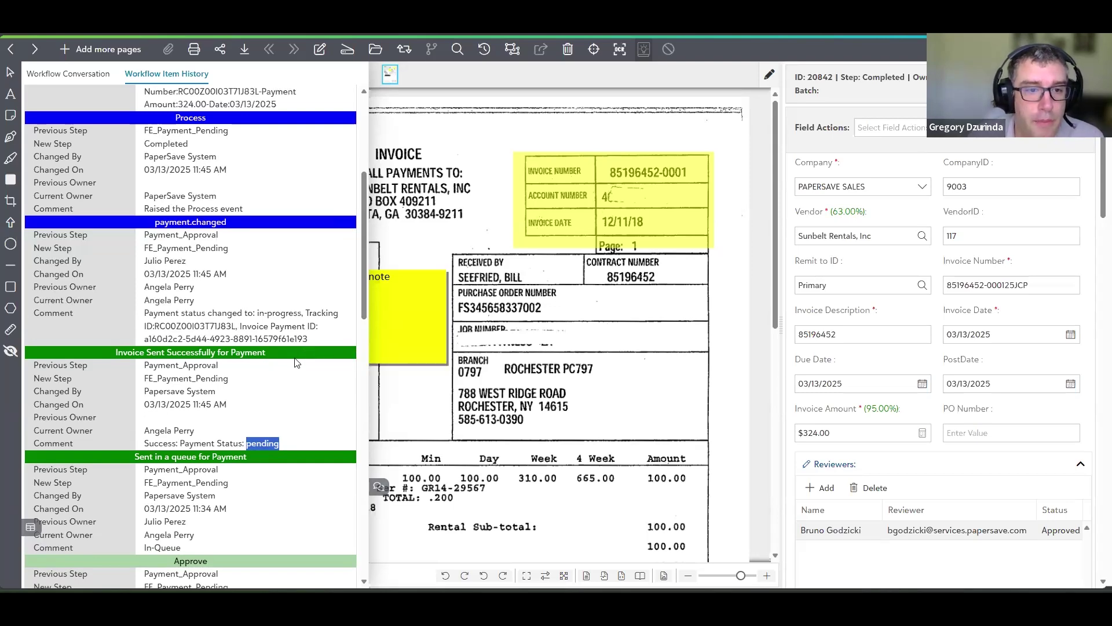
{"action": "left_click_drag", "start_coordinate": [258, 312], "coordinate": [302, 313]}
{"action": "scroll", "coordinate": [290, 351], "scroll_direction": "up", "scroll_amount": 5}
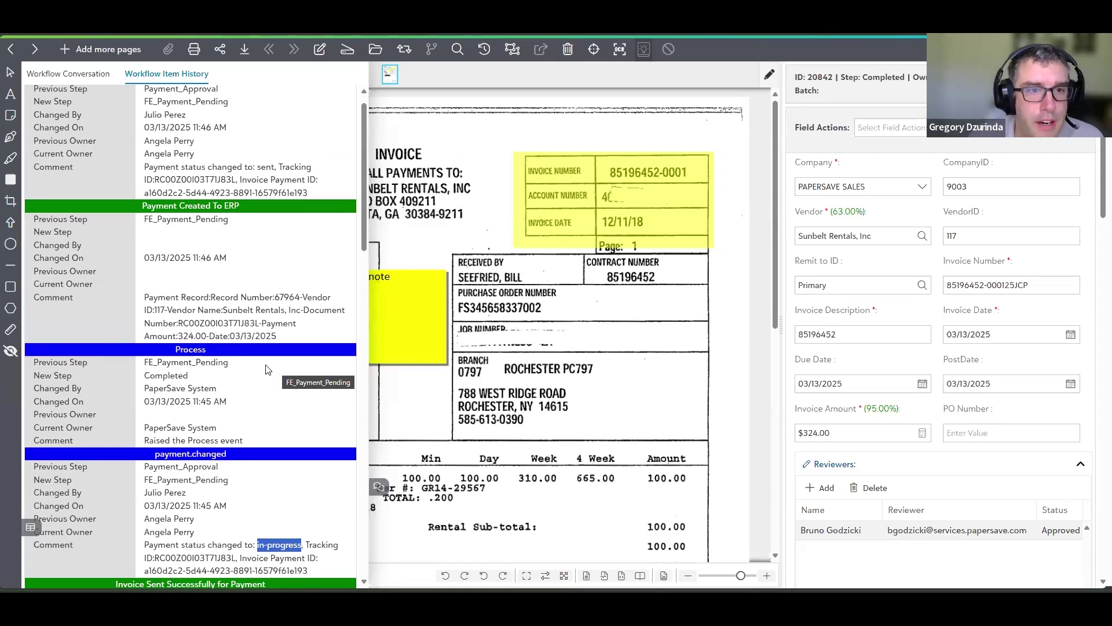
{"action": "scroll", "coordinate": [269, 363], "scroll_direction": "up", "scroll_amount": 1}
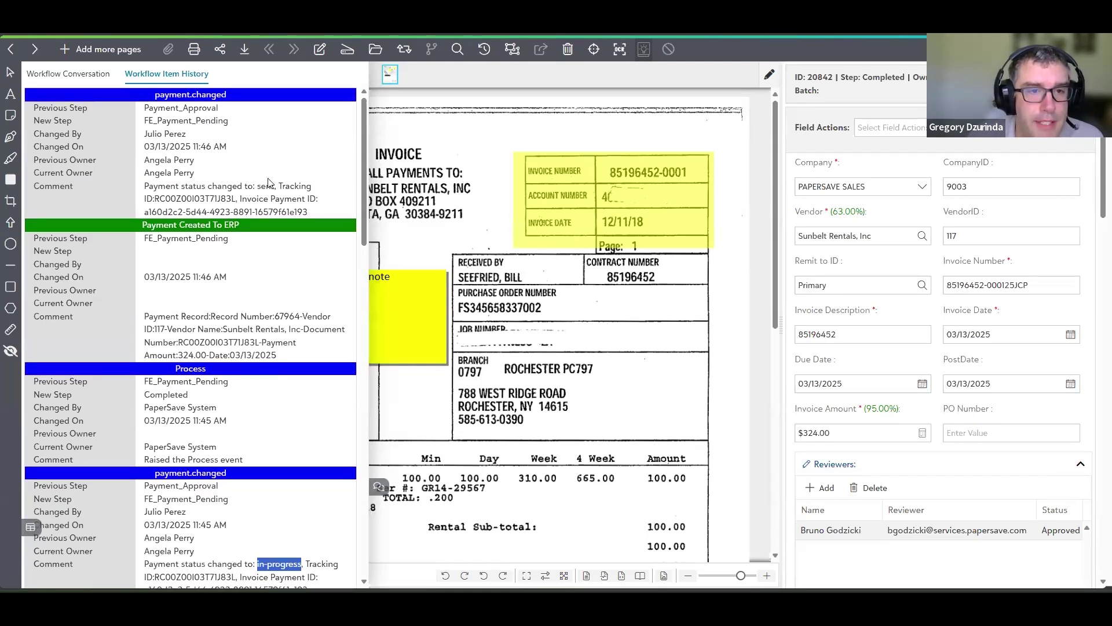
{"action": "left_click_drag", "start_coordinate": [257, 186], "coordinate": [275, 186]}
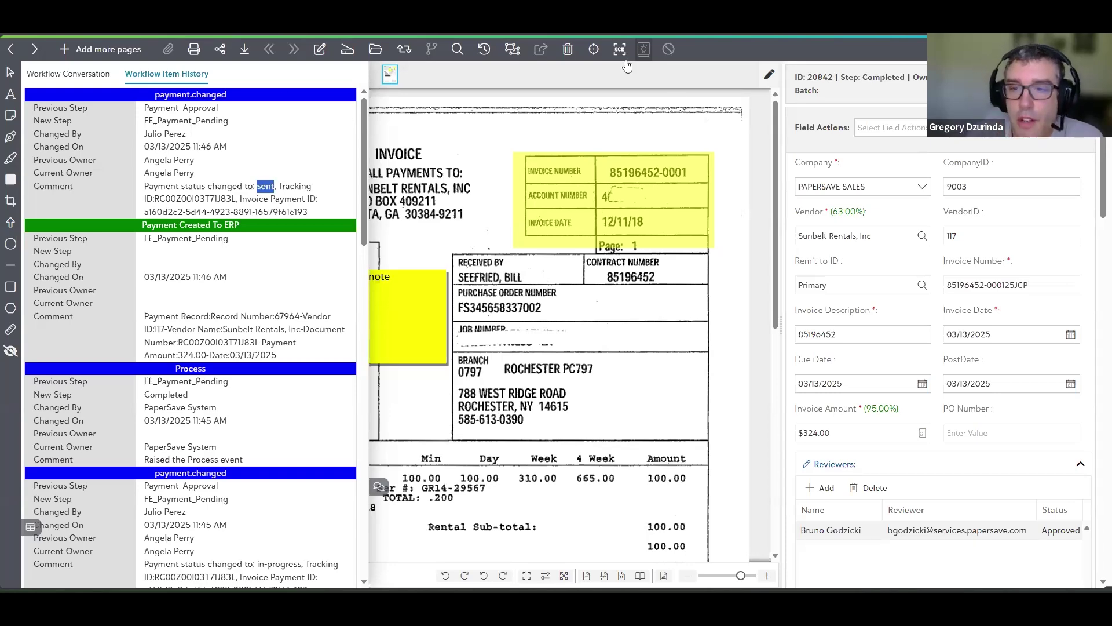
{"action": "key", "text": "ctrl+w"}
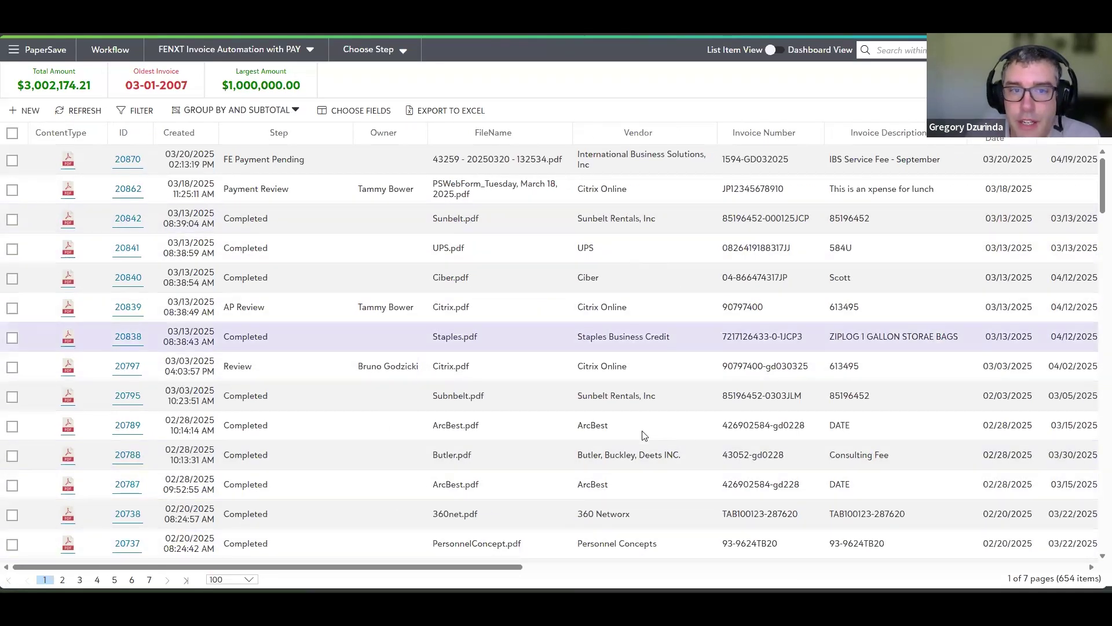
Sort the workflow list by vendor and search it for Butler, clearing the search text at the end.
{"action": "left_click", "coordinate": [912, 50]}
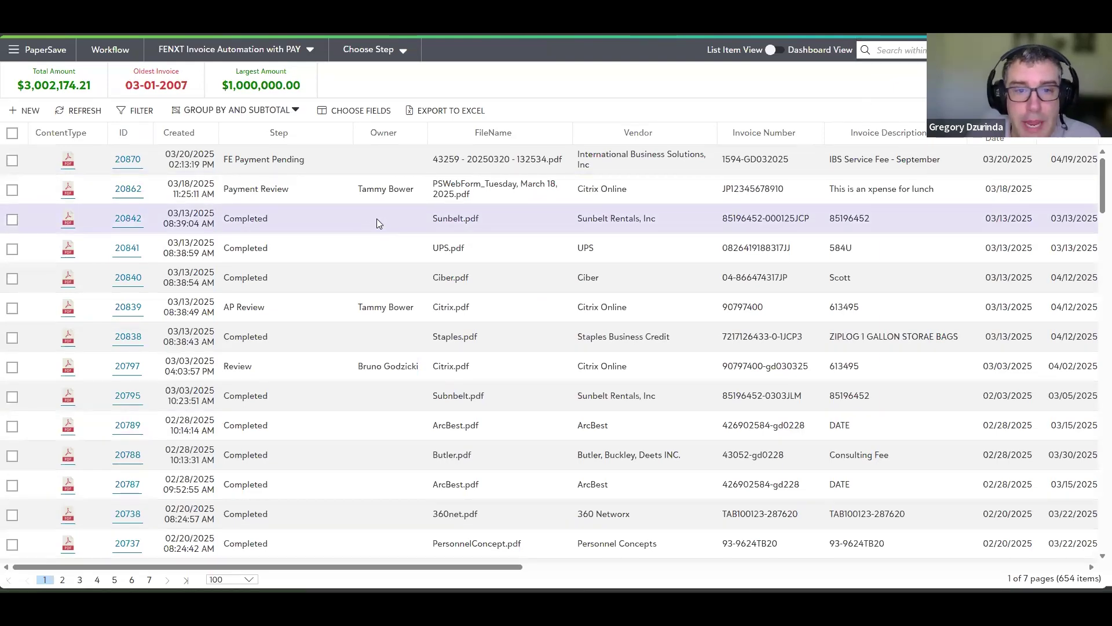
{"action": "left_click", "coordinate": [632, 133]}
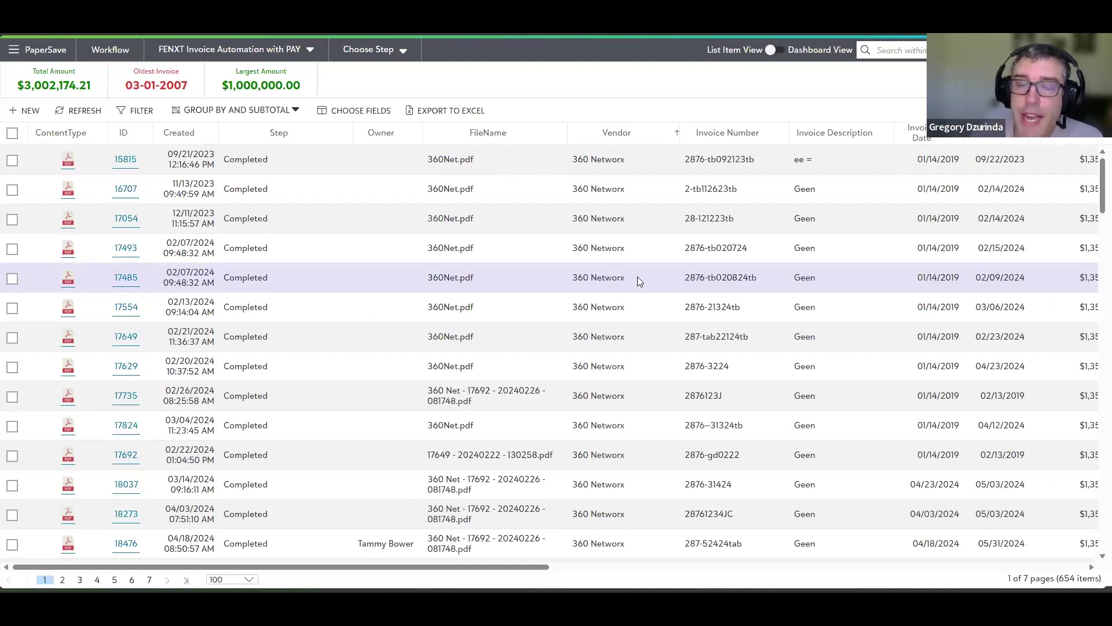
{"action": "left_click", "coordinate": [905, 49]}
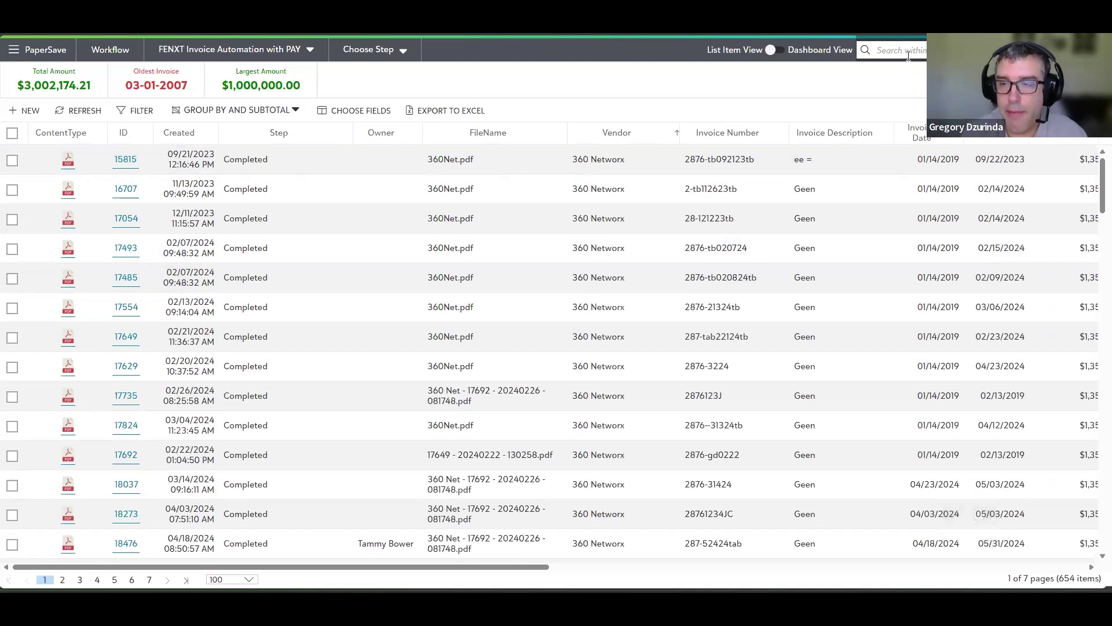
{"action": "type", "text": "Butler"}
{"action": "key", "text": "Return"}
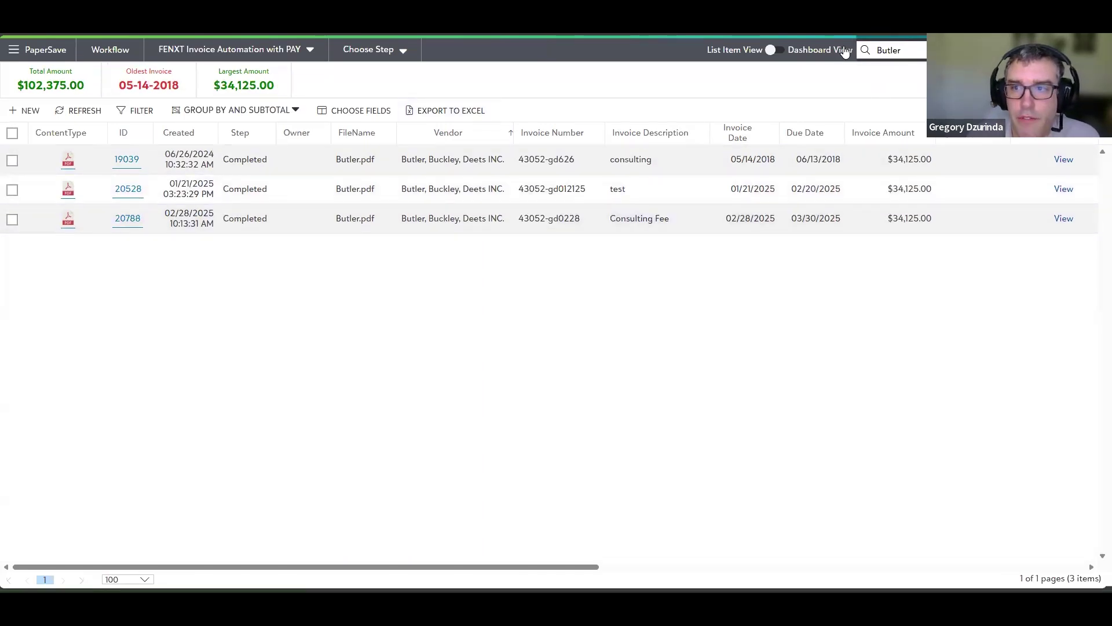
{"action": "key", "text": "ctrl+a"}
{"action": "key", "text": "BackSpace"}
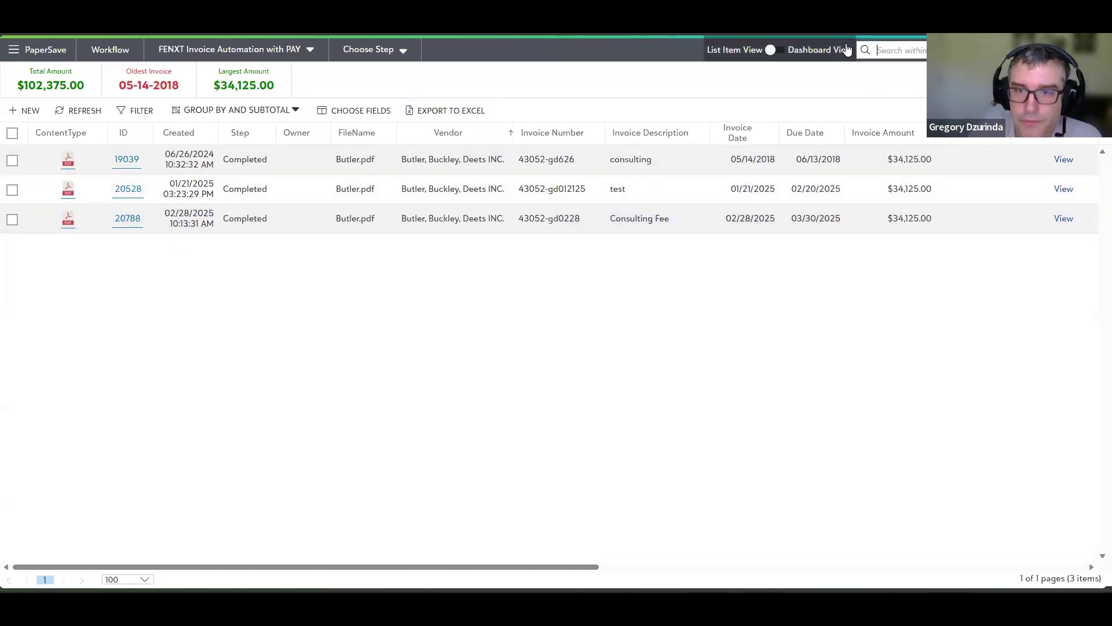
Switch to the dashboard for Active Workflow Invoices and open the list of Past Due outstanding items.
{"action": "left_click", "coordinate": [776, 51]}
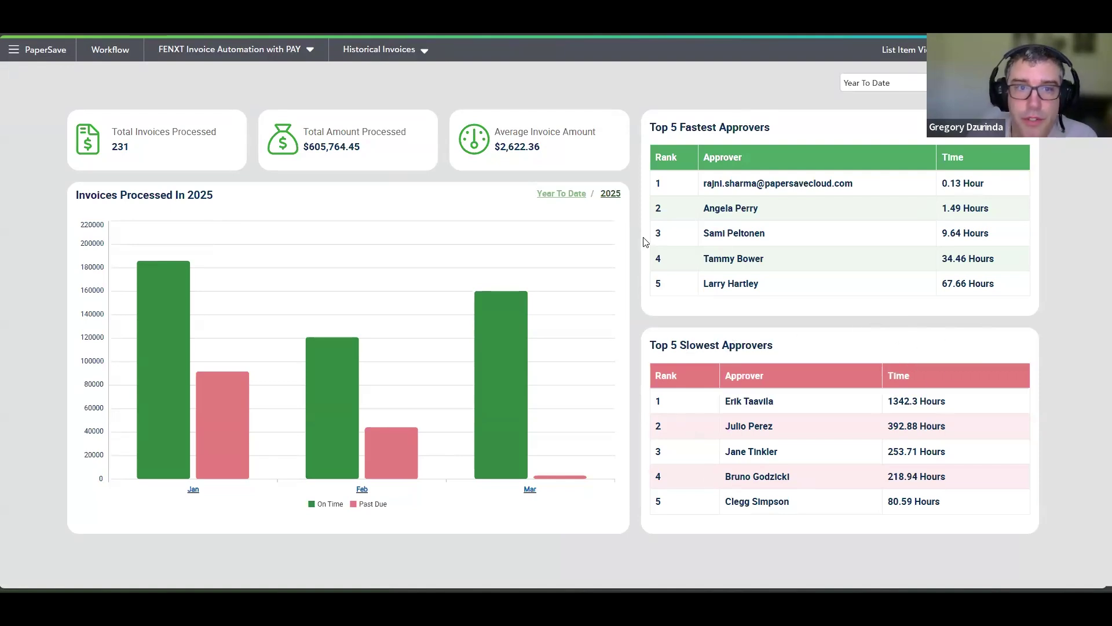
{"action": "left_click", "coordinate": [406, 49]}
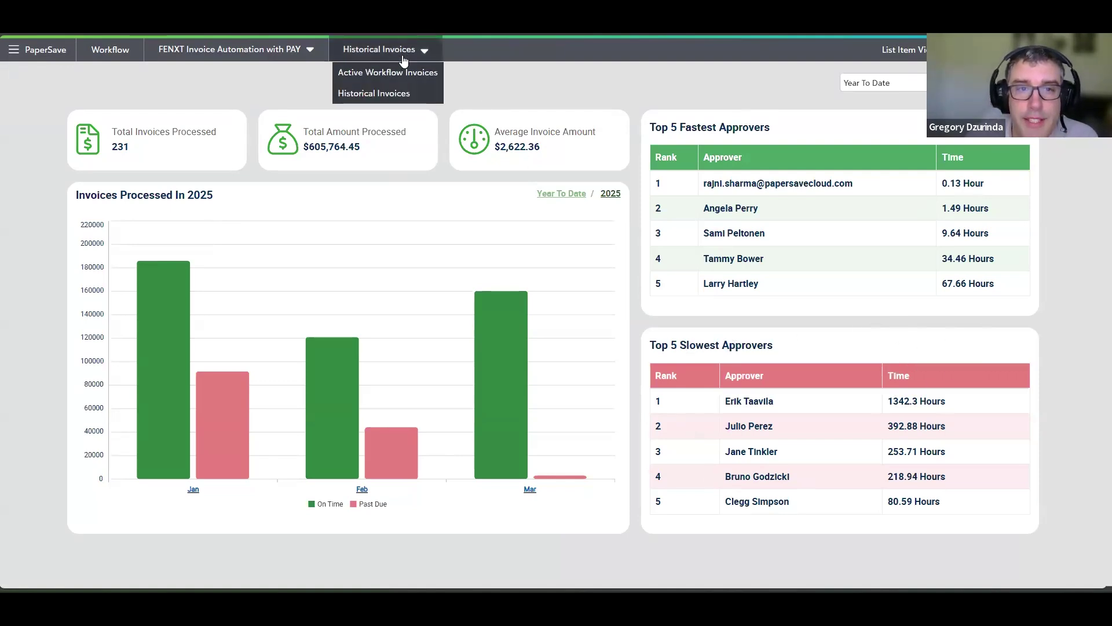
{"action": "left_click", "coordinate": [396, 74]}
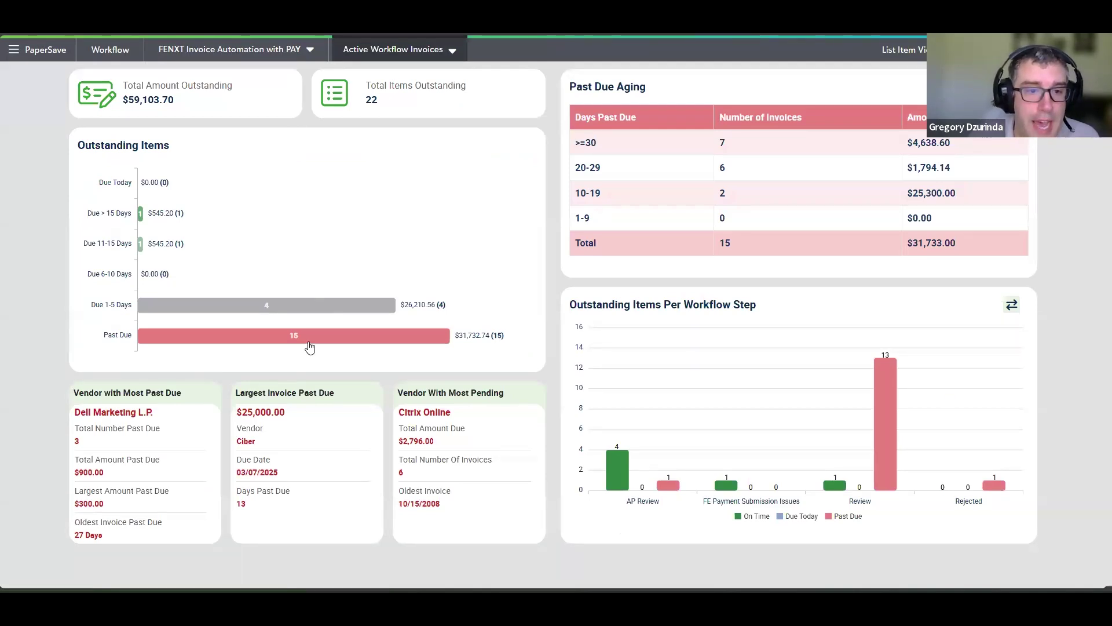
{"action": "mouse_move", "coordinate": [299, 340]}
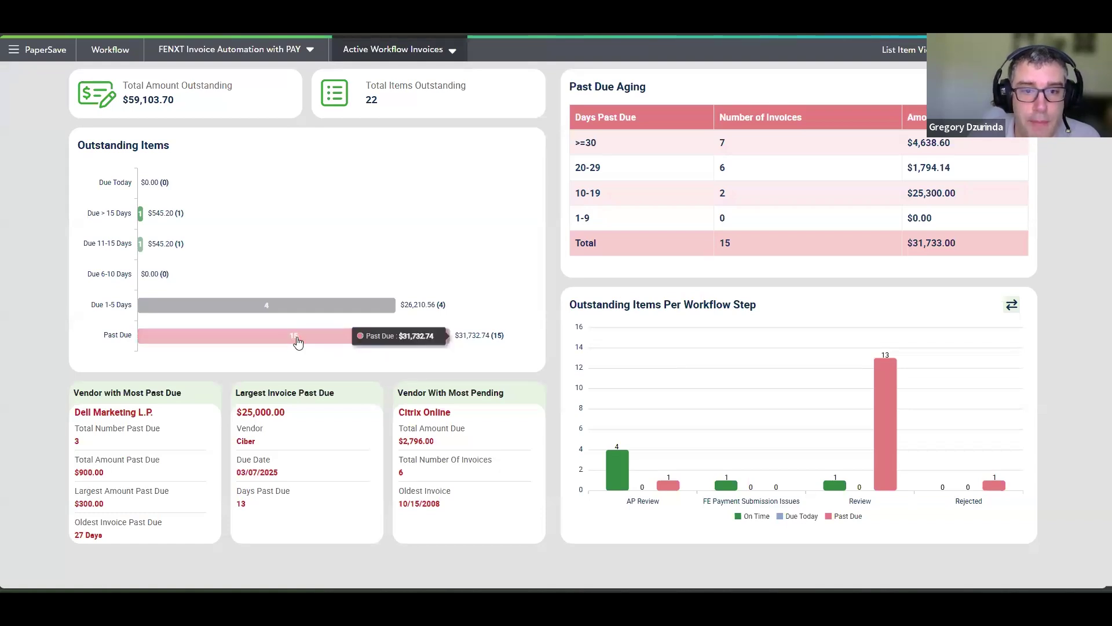
{"action": "left_click", "coordinate": [295, 337]}
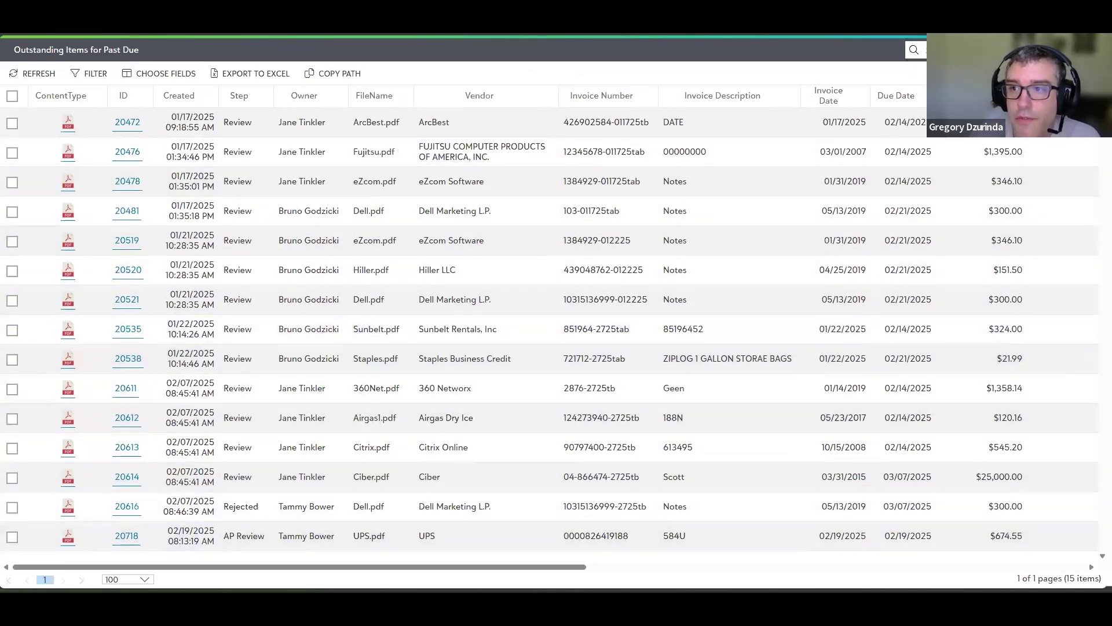
Close the Past Due list and browse to the Accounts Payable Invoice records under Blackbaud's The Financial Edge.
{"action": "key", "text": "Escape"}
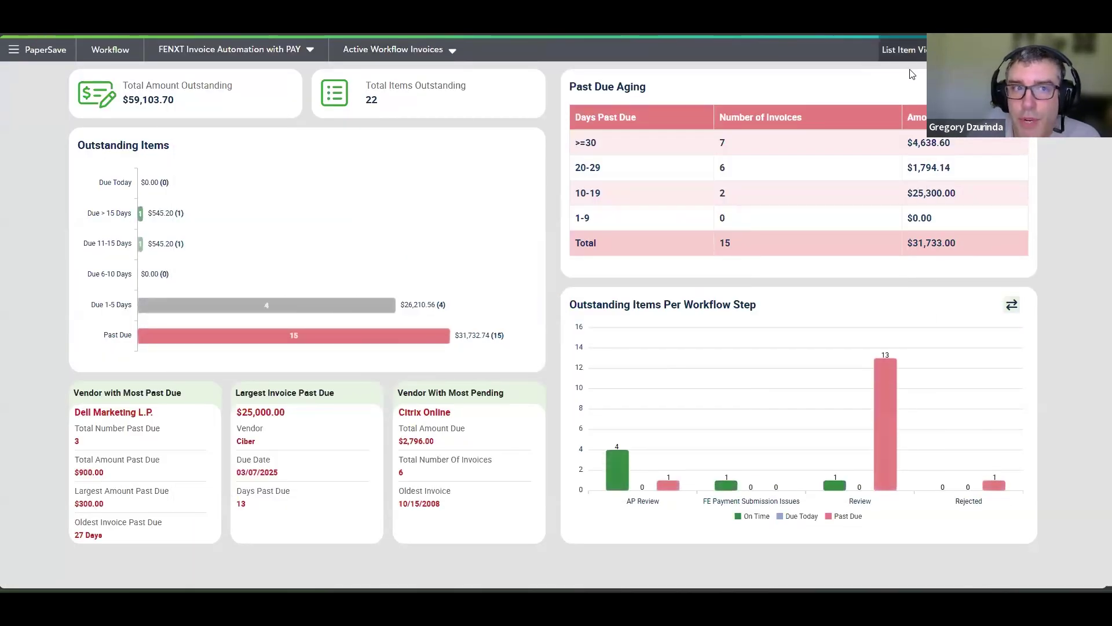
{"action": "left_click", "coordinate": [40, 49]}
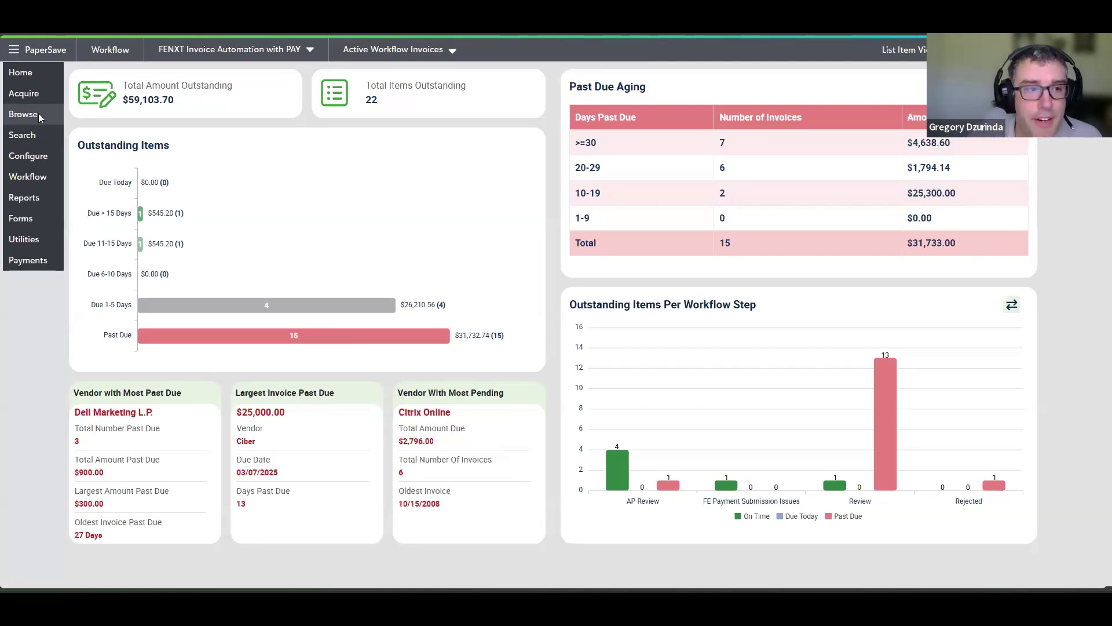
{"action": "left_click", "coordinate": [38, 114]}
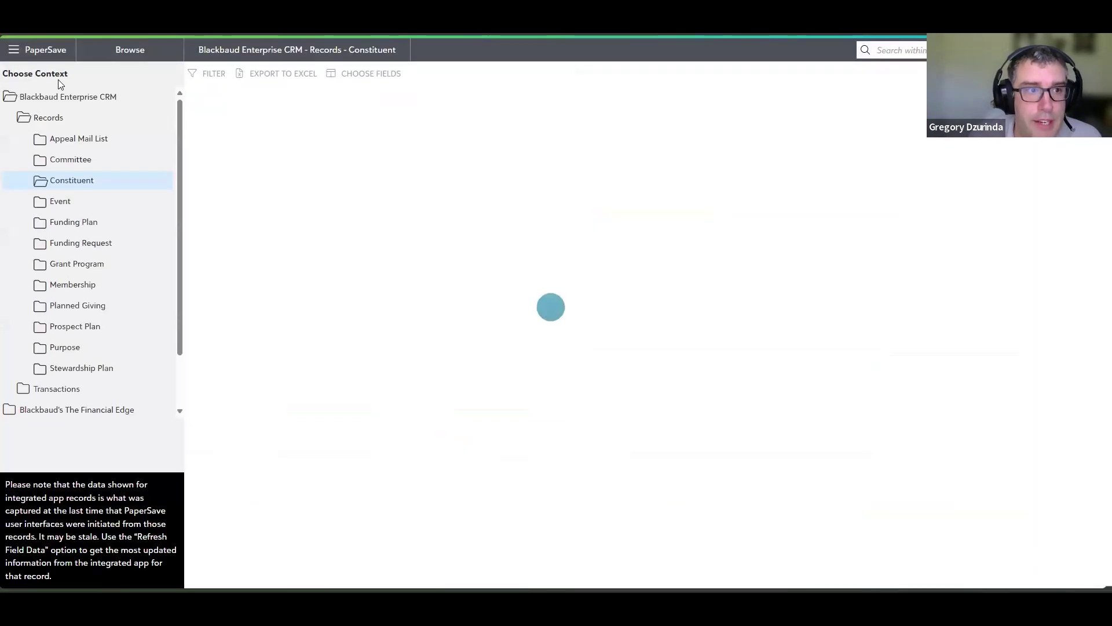
{"action": "left_click", "coordinate": [58, 97]}
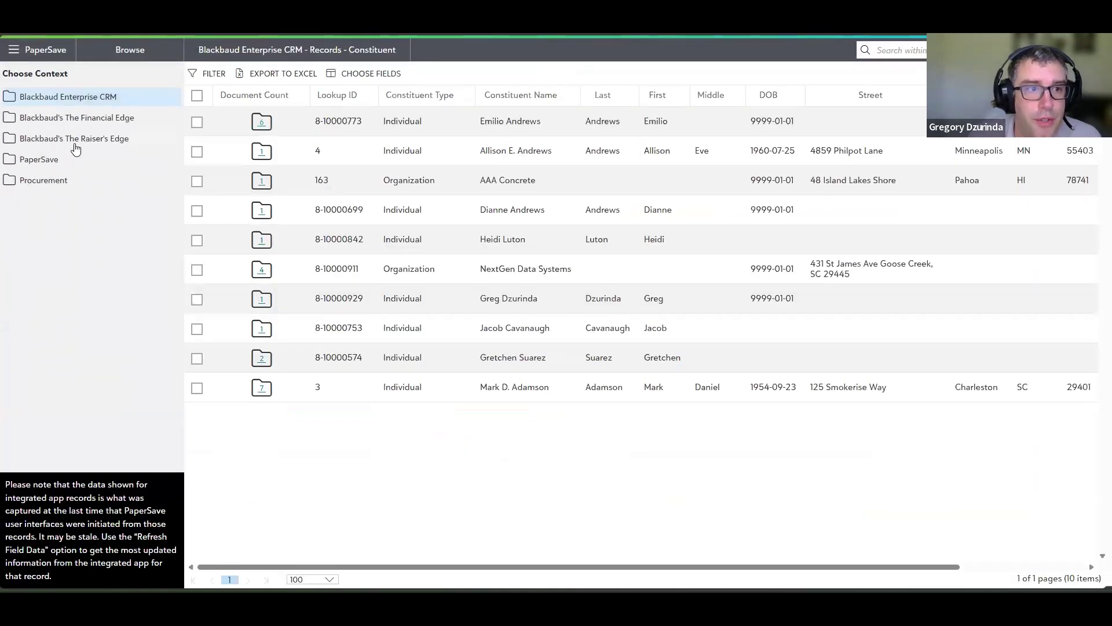
{"action": "left_click", "coordinate": [76, 143]}
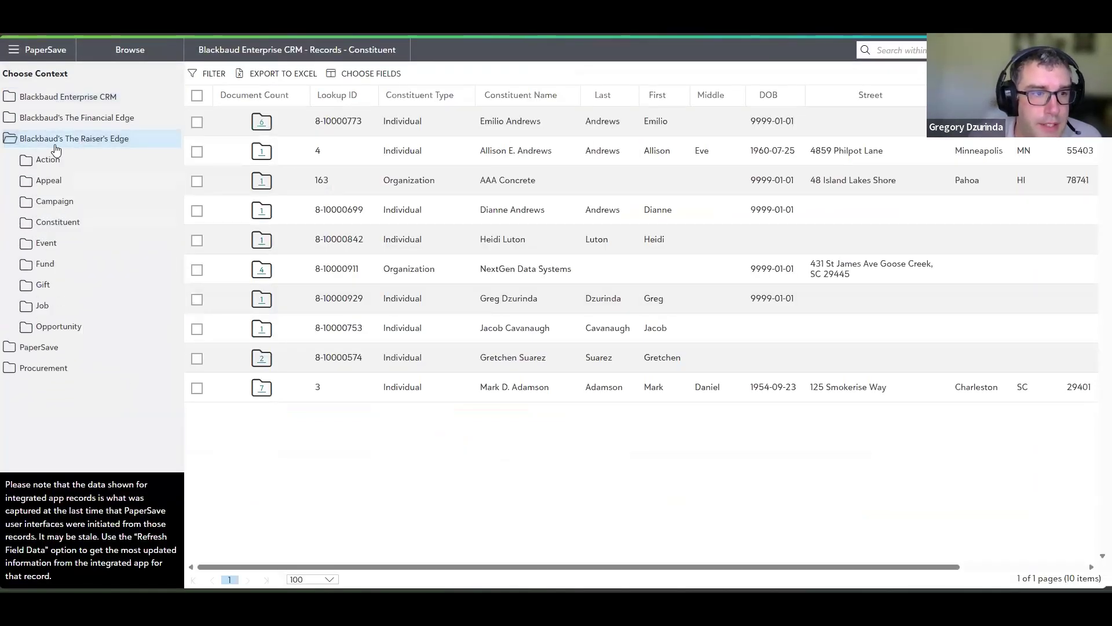
{"action": "left_click", "coordinate": [69, 117]}
{"action": "left_click", "coordinate": [70, 138]}
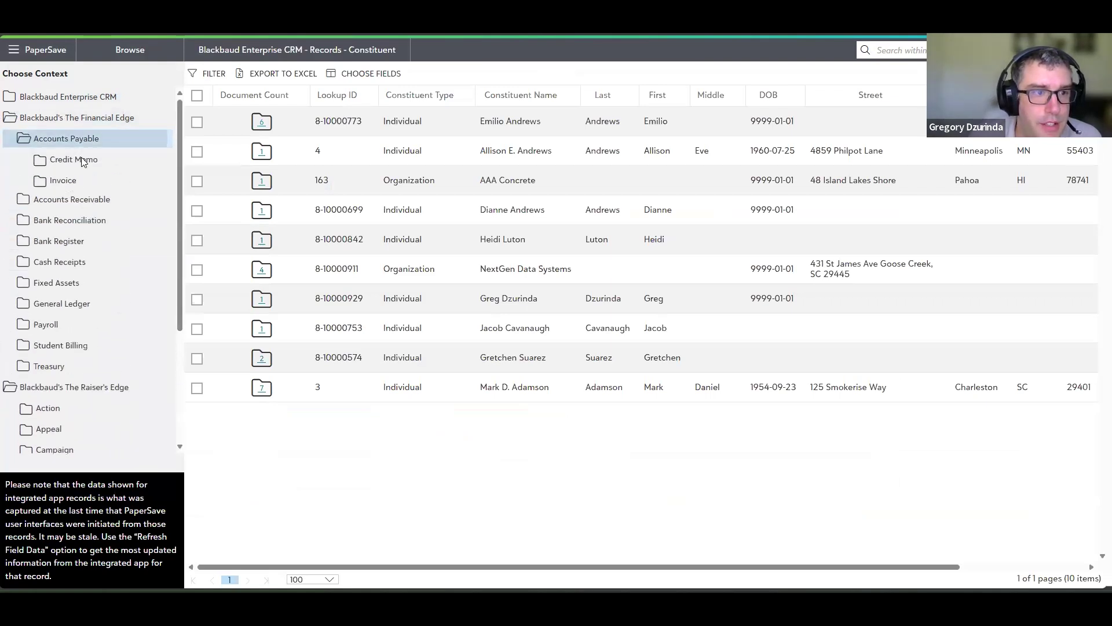
{"action": "left_click", "coordinate": [72, 181]}
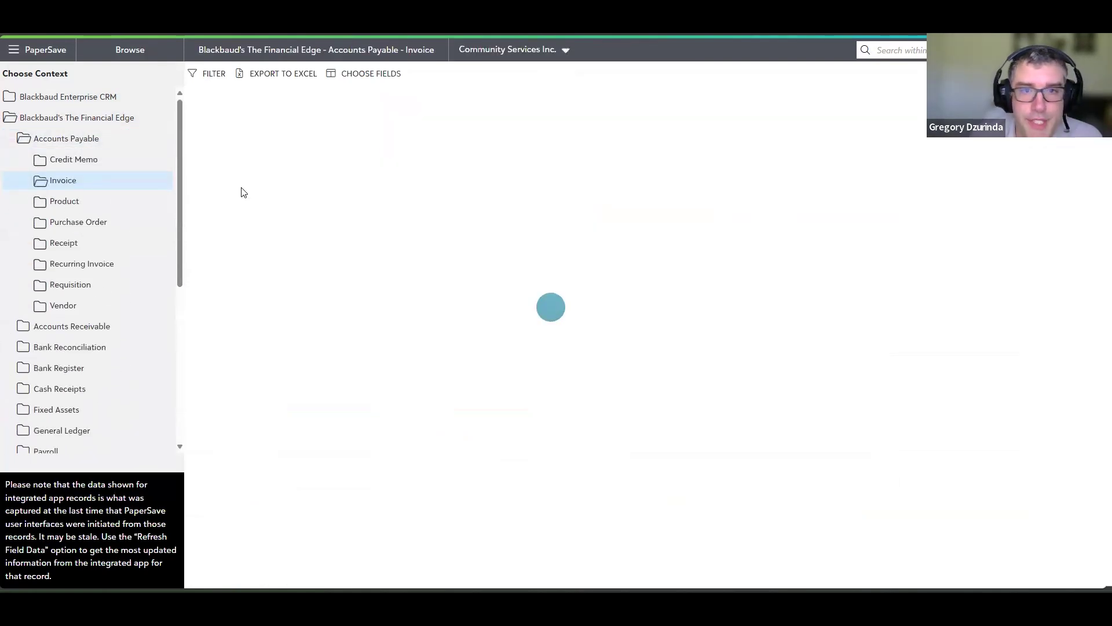
Search the invoice records for Butler, view the document attached to the 250 amount invoice, and return to the search list.
{"action": "left_click", "coordinate": [917, 51]}
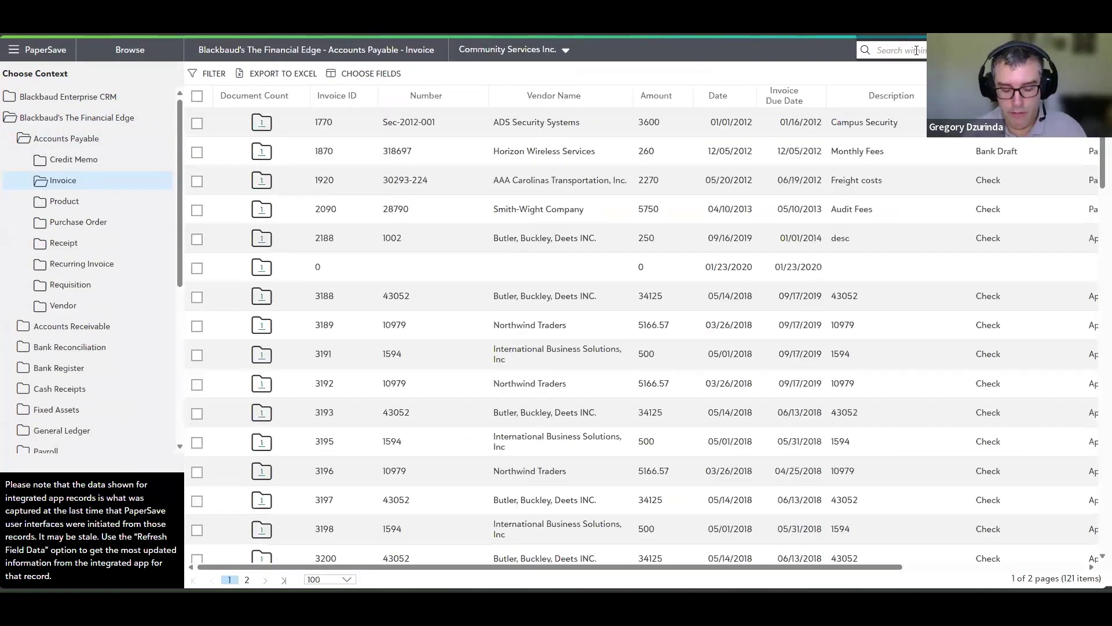
{"action": "type", "text": "Butler"}
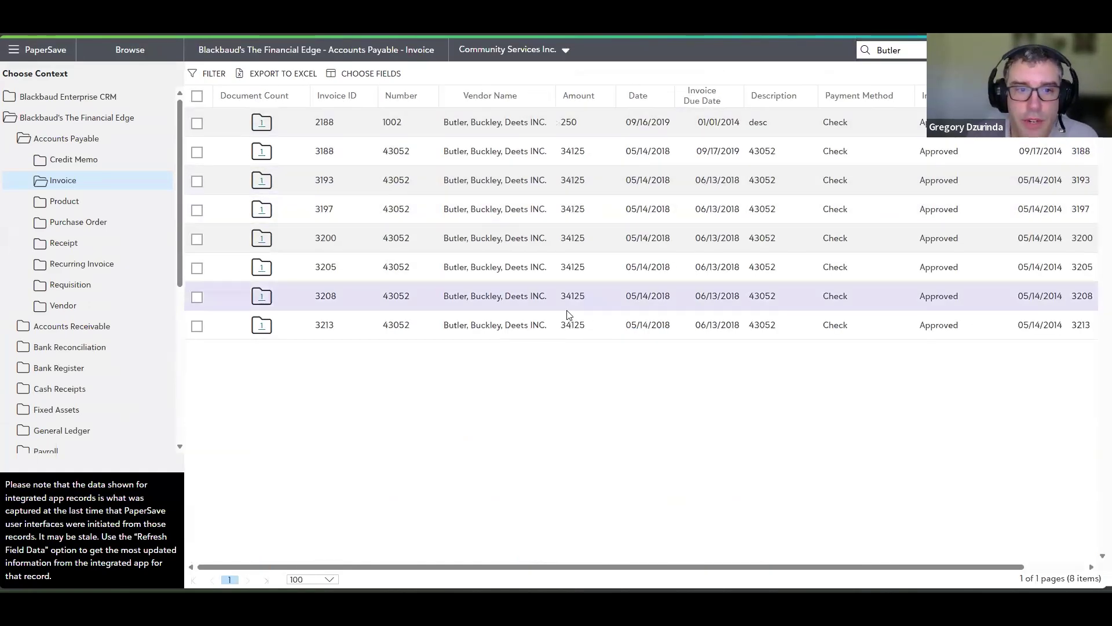
{"action": "left_click", "coordinate": [260, 122]}
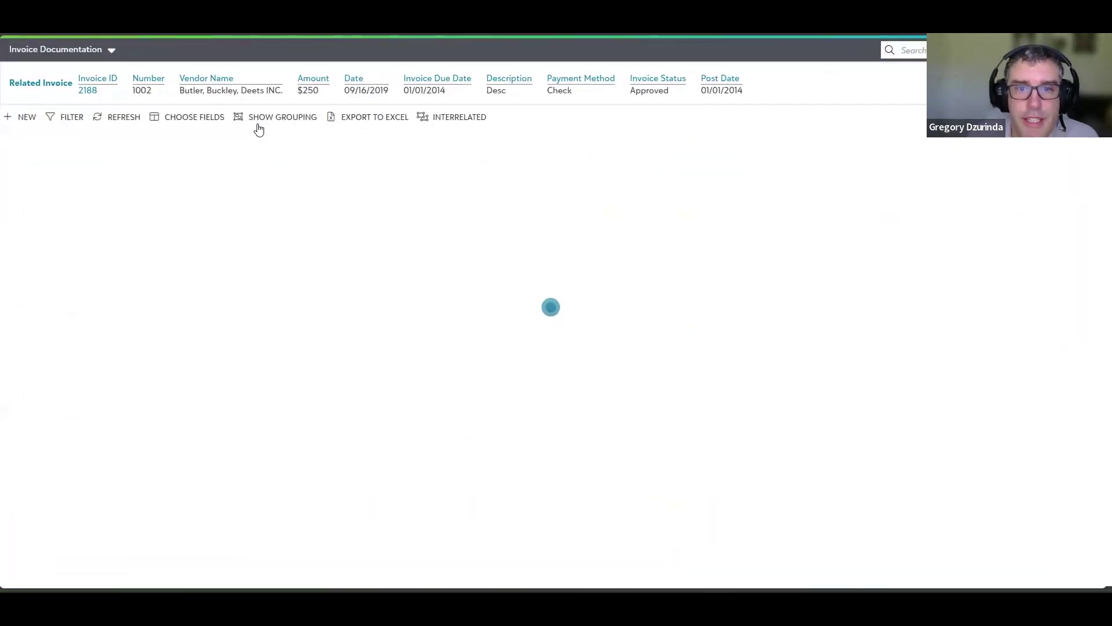
{"action": "left_click", "coordinate": [229, 163]}
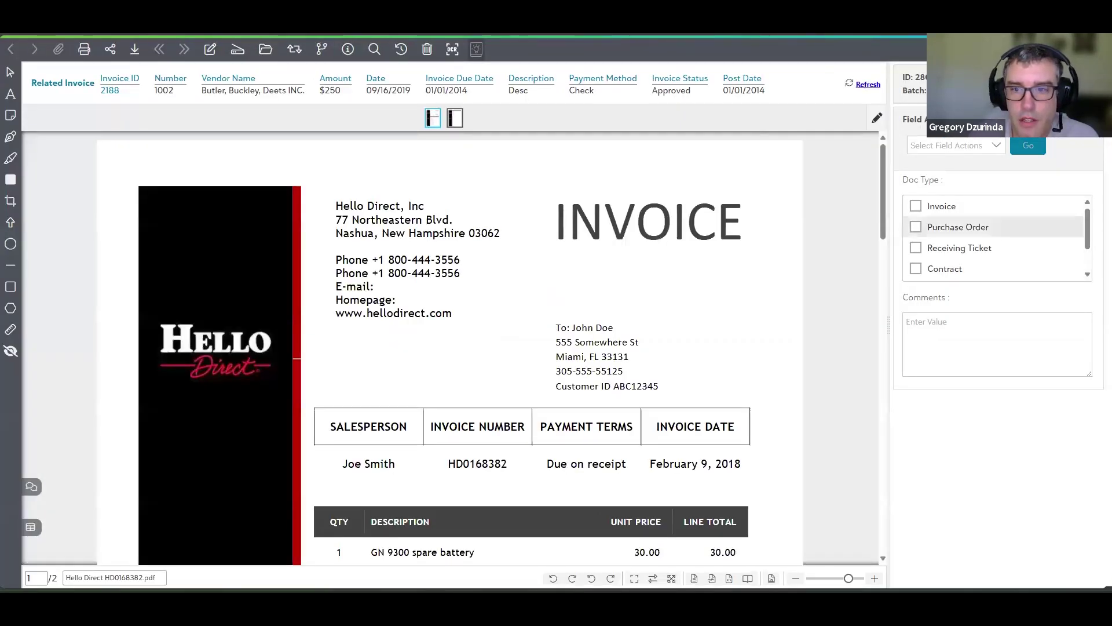
{"action": "key", "text": "Escape"}
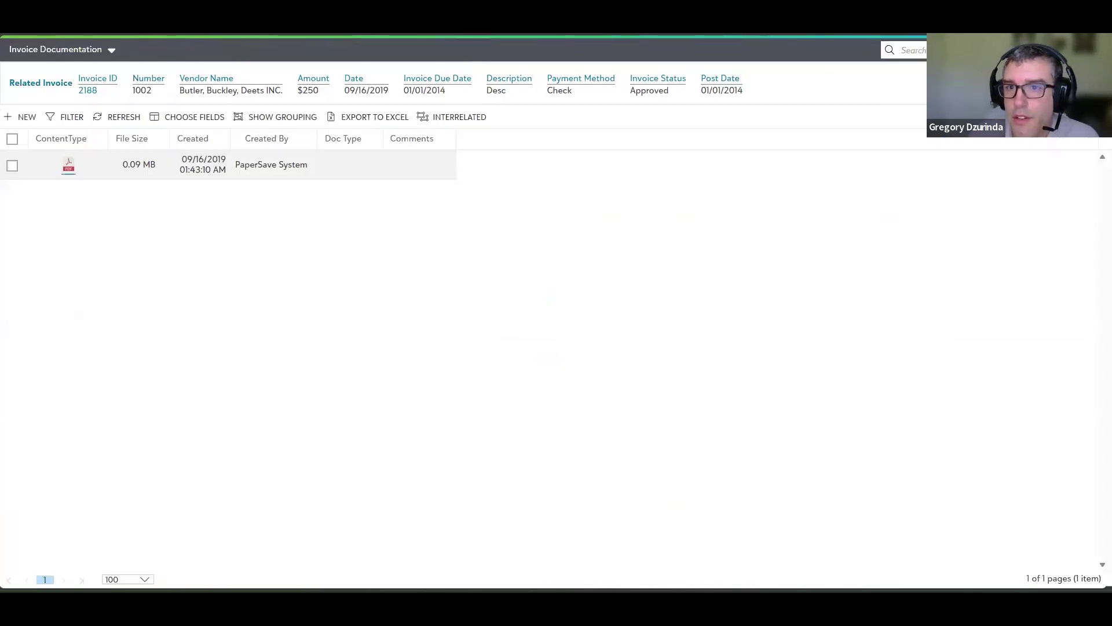
{"action": "key", "text": "Escape"}
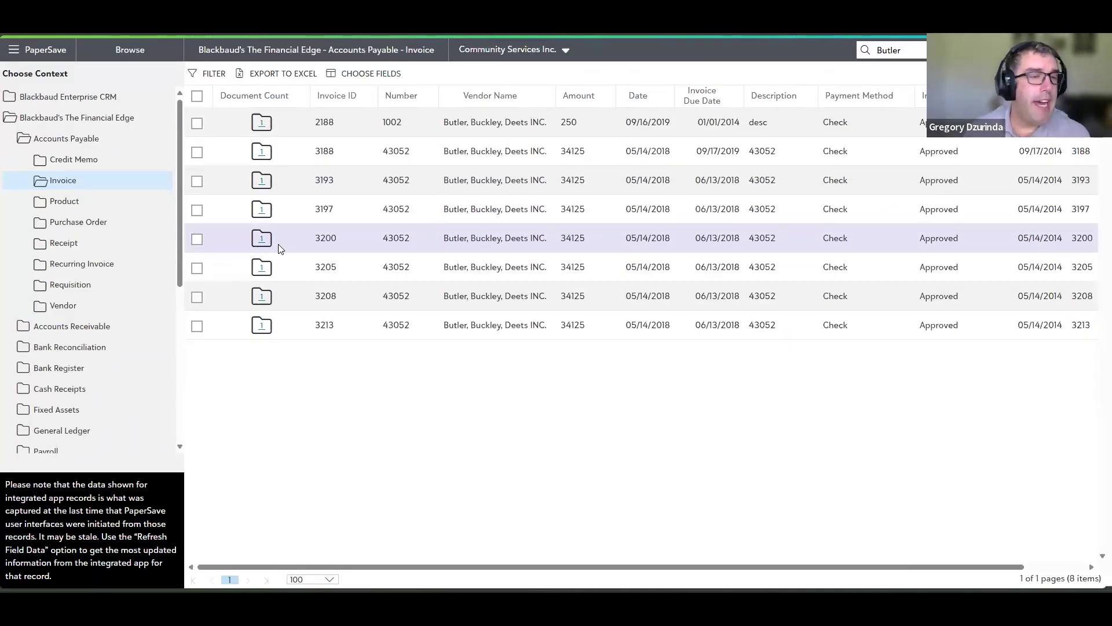
Return through the home page to the FENXT Invoice Automation with PAY workflow and show it in List Item View.
{"action": "left_click", "coordinate": [49, 60]}
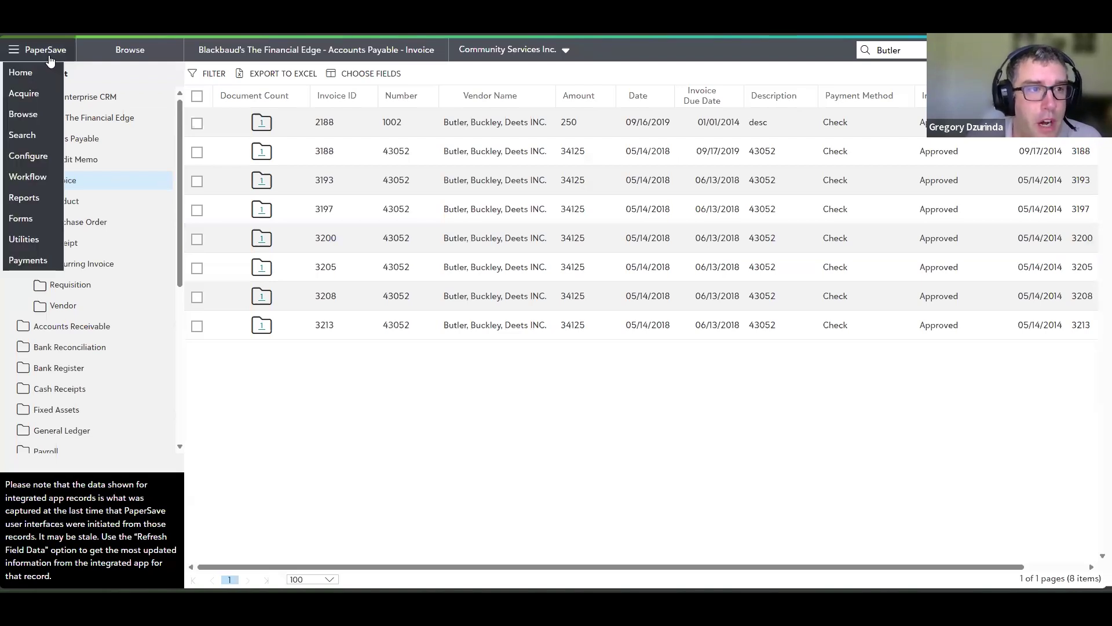
{"action": "left_click", "coordinate": [23, 72]}
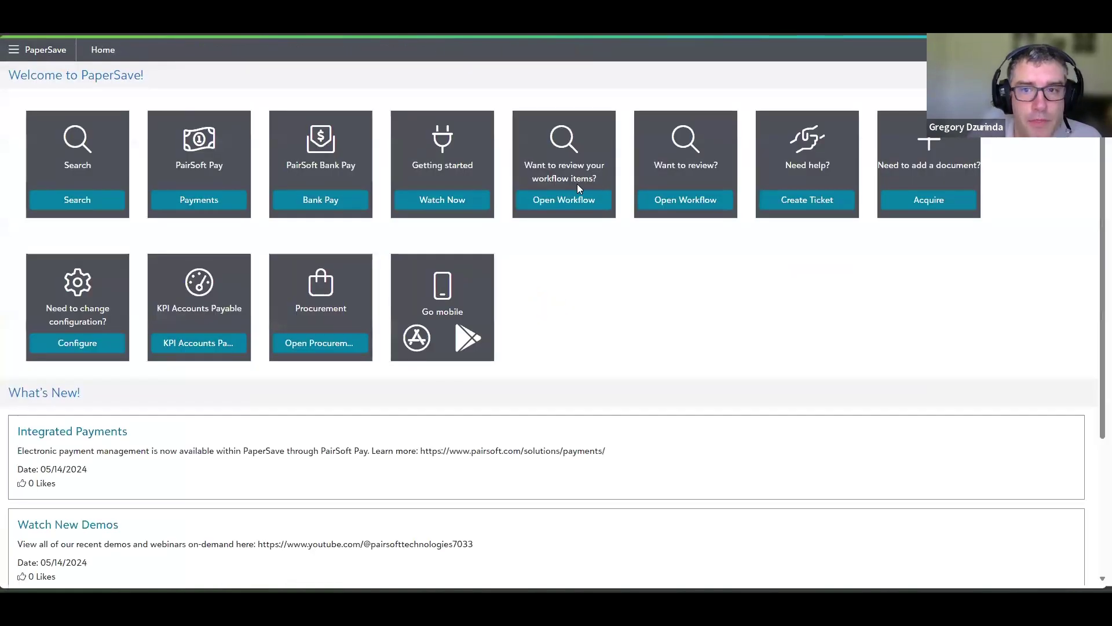
{"action": "left_click", "coordinate": [665, 197]}
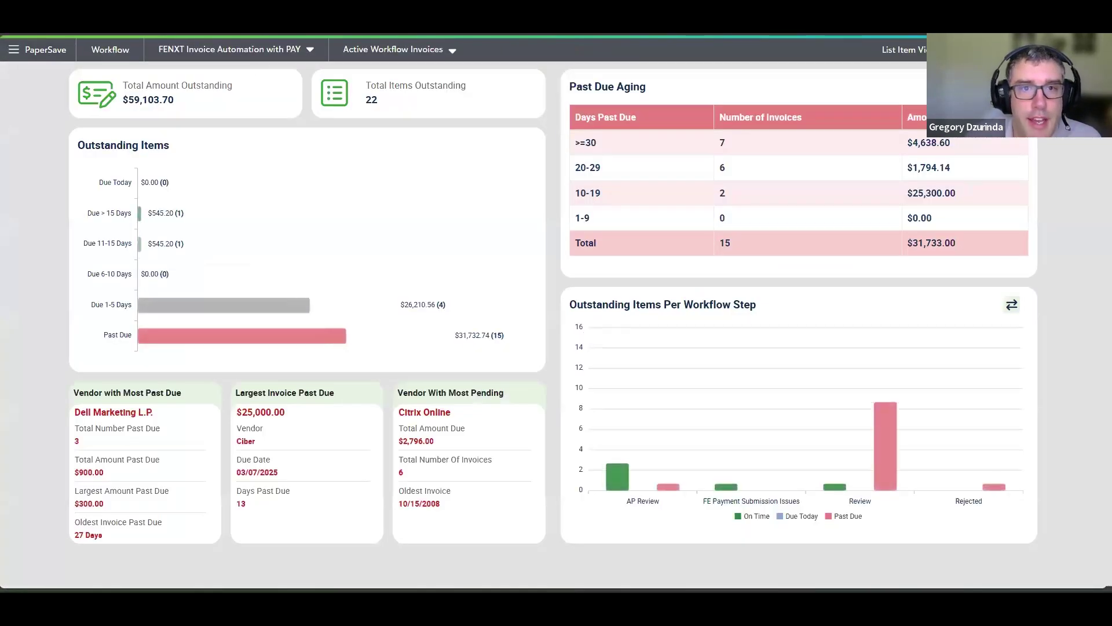
{"action": "left_click", "coordinate": [946, 50]}
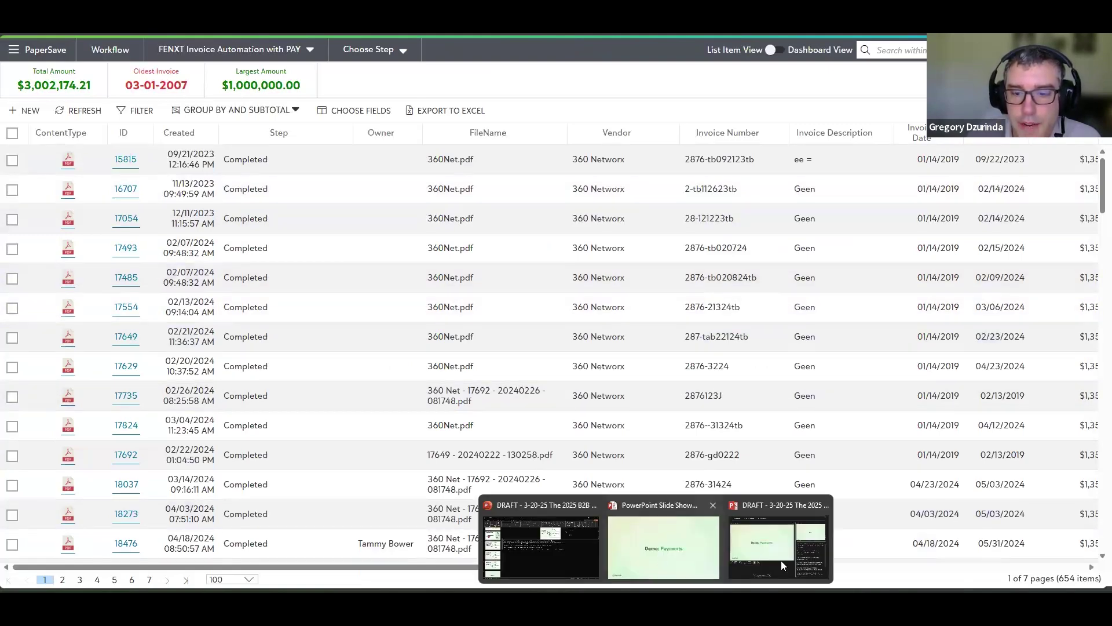
{"action": "left_click", "coordinate": [780, 560]}
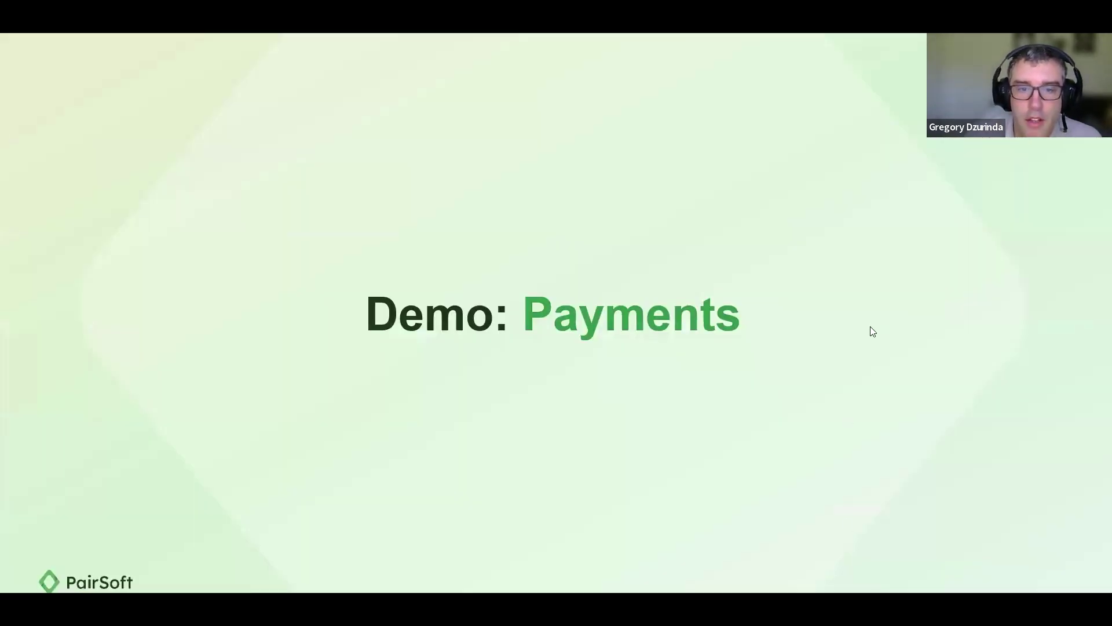
{"action": "key", "text": "Right"}
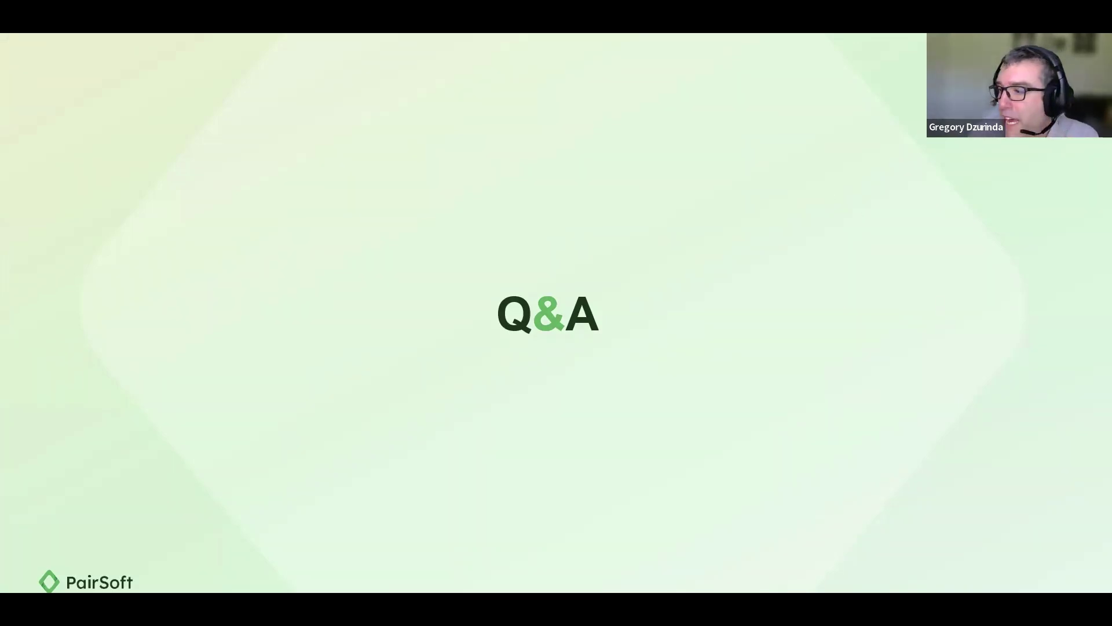
{"action": "key", "text": "alt+Tab"}
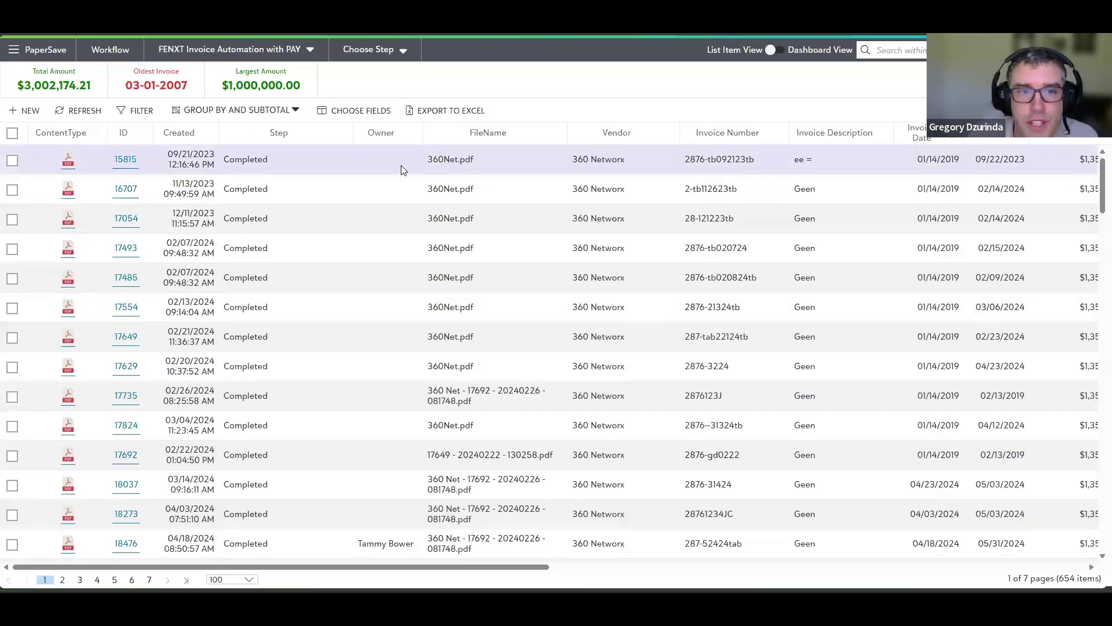
Open the first listed 360 Networx invoice, check its payment fields, and close the item.
{"action": "double_click", "coordinate": [438, 165]}
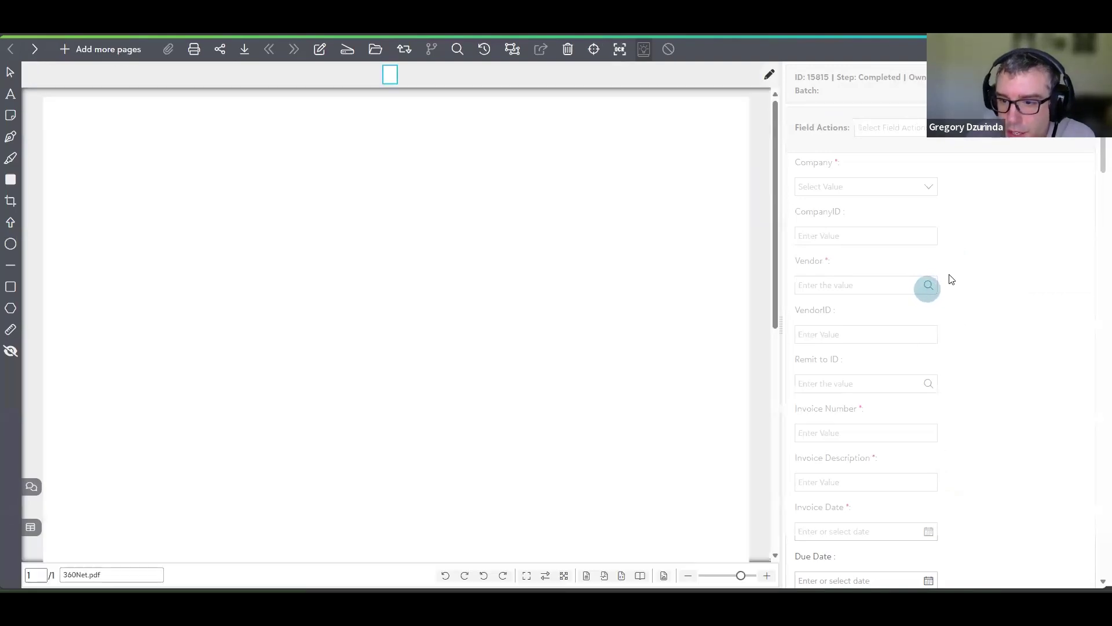
{"action": "scroll", "coordinate": [941, 289], "scroll_direction": "down", "scroll_amount": 15}
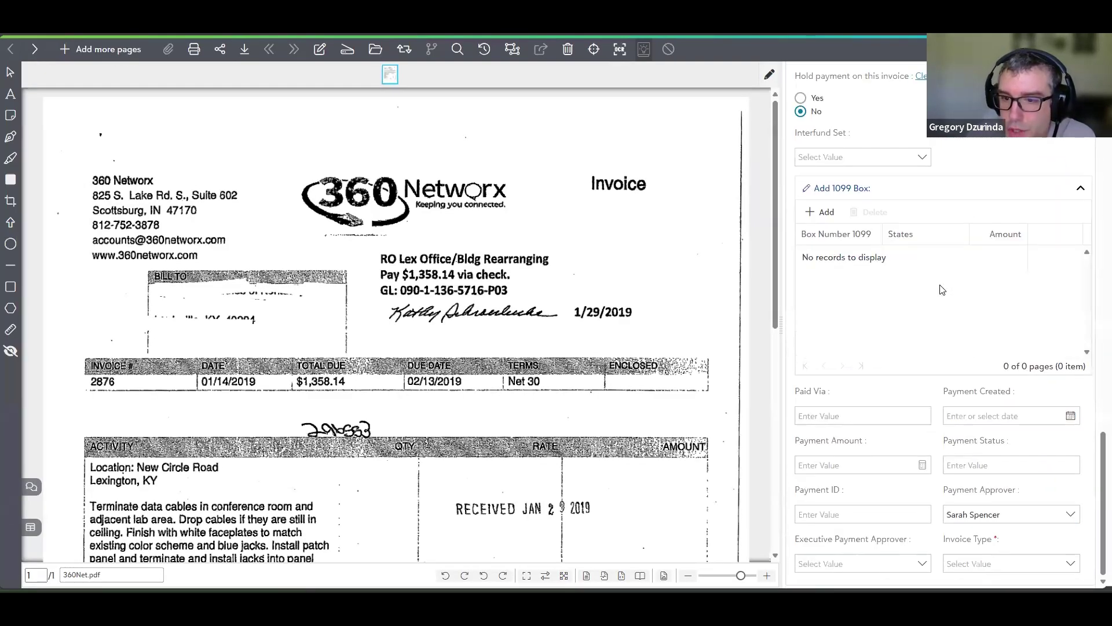
{"action": "scroll", "coordinate": [941, 290], "scroll_direction": "up", "scroll_amount": 3}
{"action": "key", "text": "Escape"}
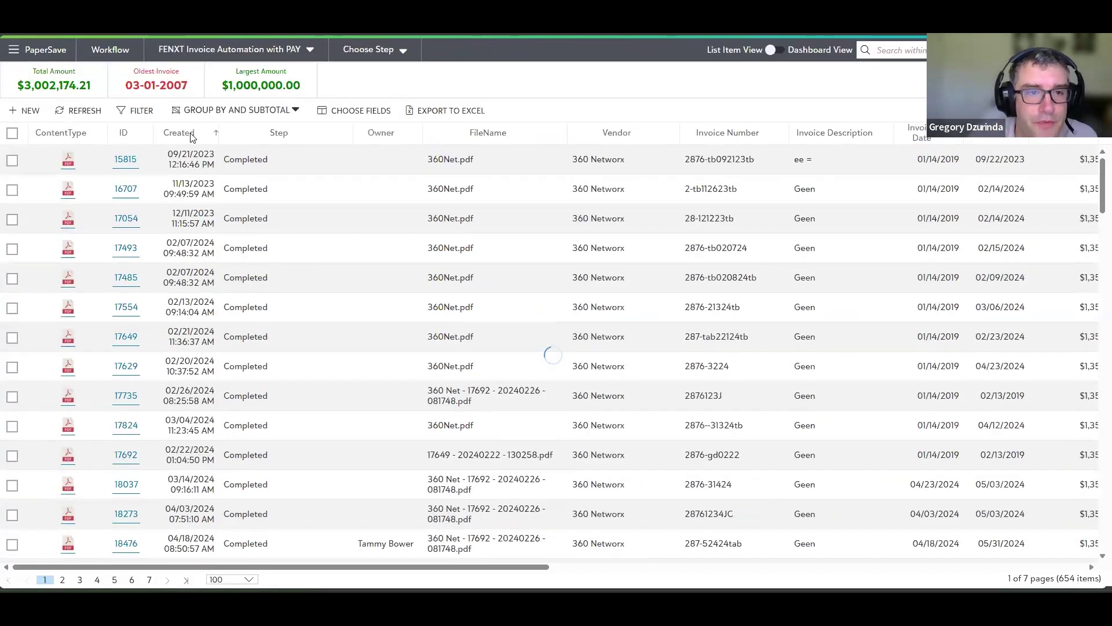
Sort the workflow list by newest created date and examine the payment details of the completed Sunbelt Rentals invoice from 03/13/2025.
{"action": "left_click", "coordinate": [197, 136]}
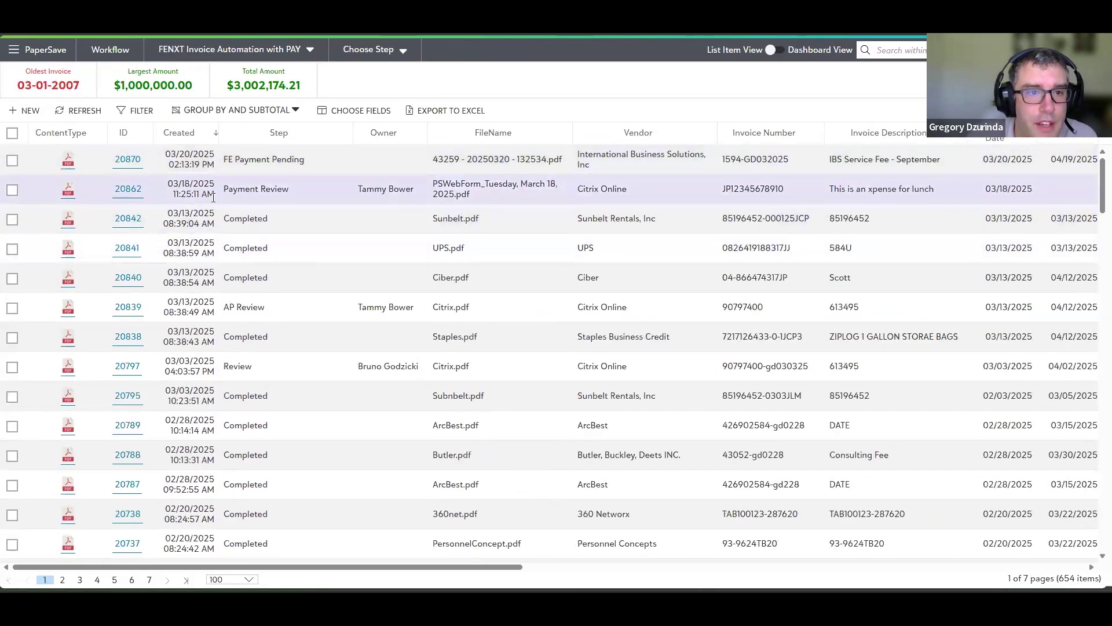
{"action": "double_click", "coordinate": [214, 218]}
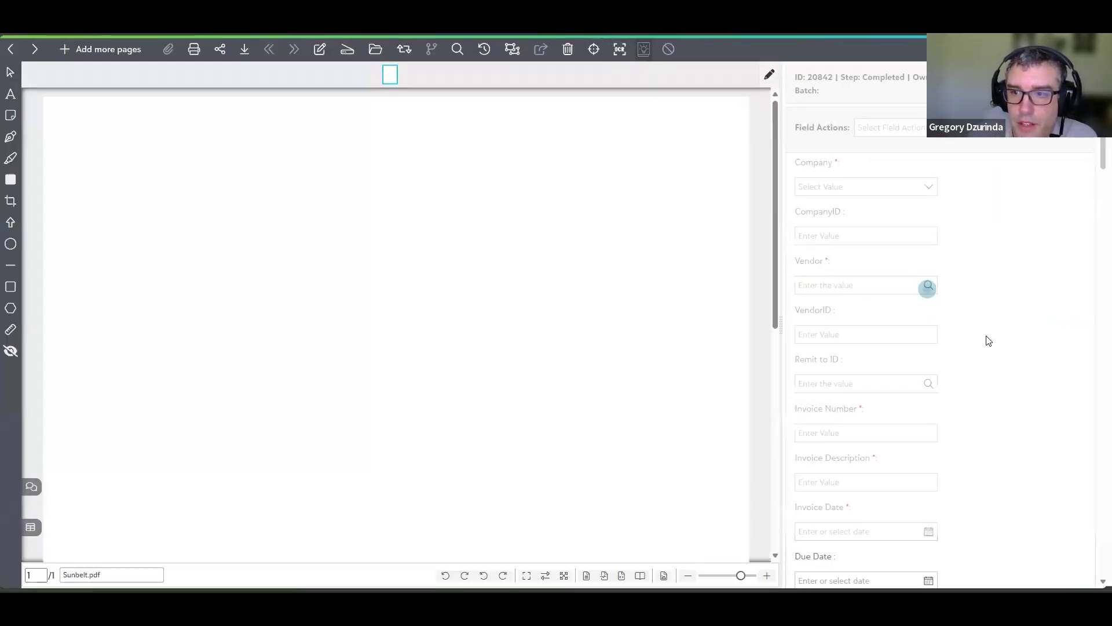
{"action": "scroll", "coordinate": [965, 328], "scroll_direction": "down", "scroll_amount": 10}
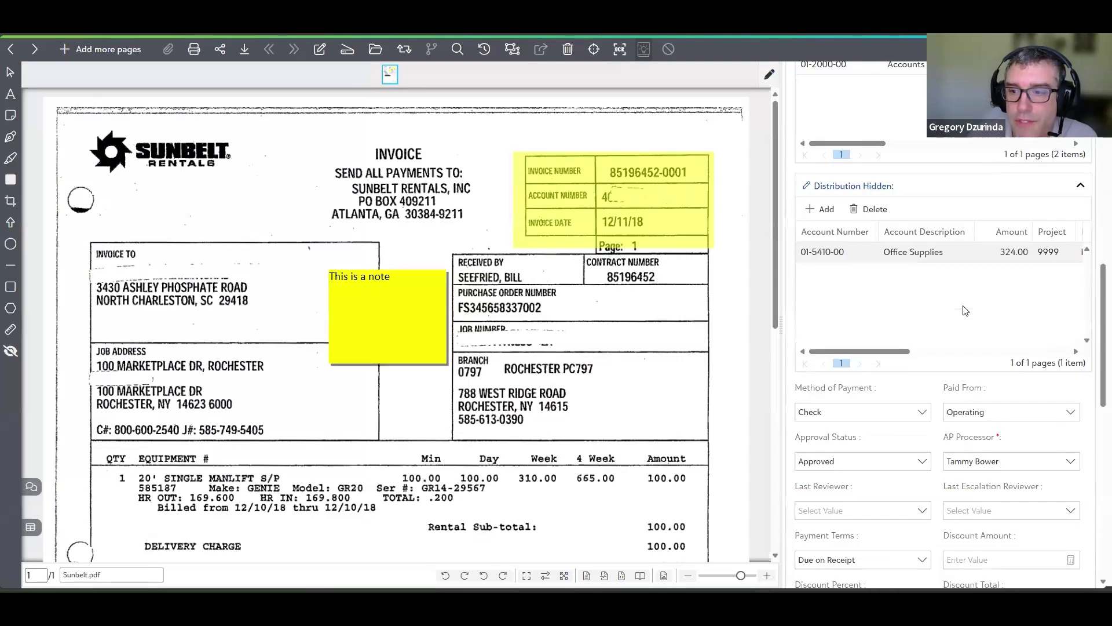
{"action": "scroll", "coordinate": [965, 311], "scroll_direction": "down", "scroll_amount": 6}
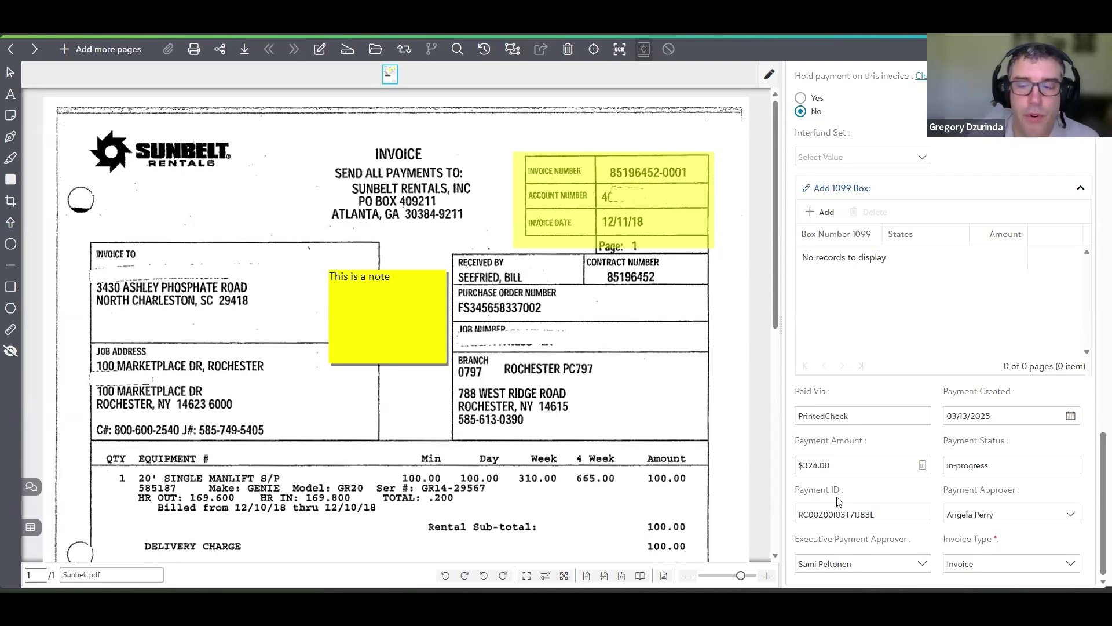
{"action": "left_click", "coordinate": [837, 515]}
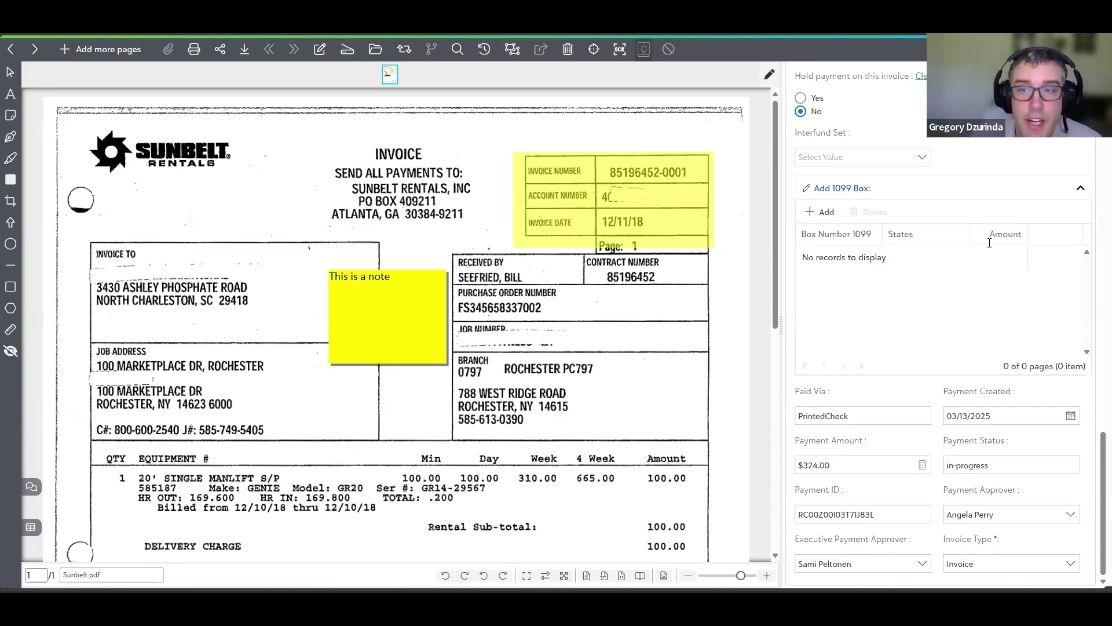
Open the vendor lookup on the Sunbelt invoice, clear its search text to browse all vendors, and close it without choosing one.
{"action": "scroll", "coordinate": [990, 248], "scroll_direction": "up", "scroll_amount": 10}
{"action": "scroll", "coordinate": [991, 247], "scroll_direction": "up", "scroll_amount": 5}
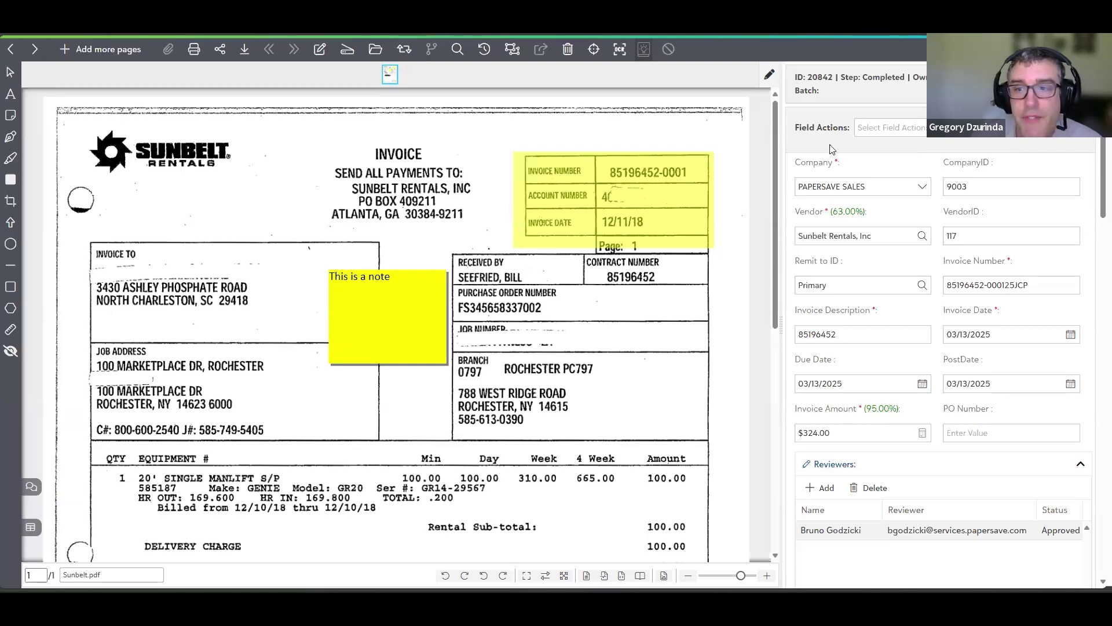
{"action": "left_click", "coordinate": [921, 237]}
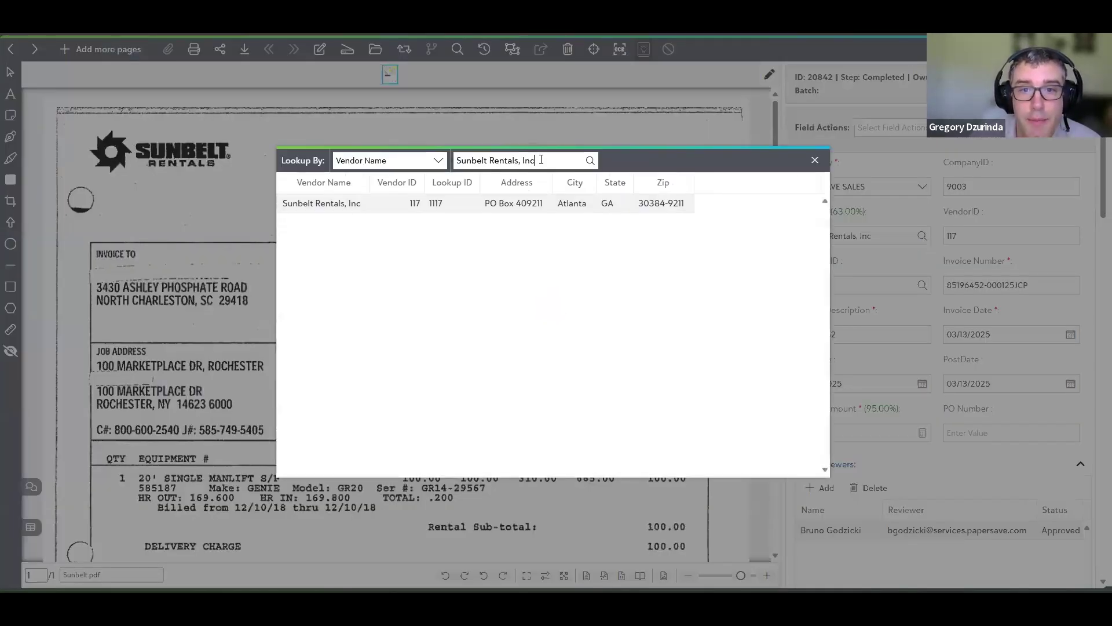
{"action": "key", "text": "BackSpace"}
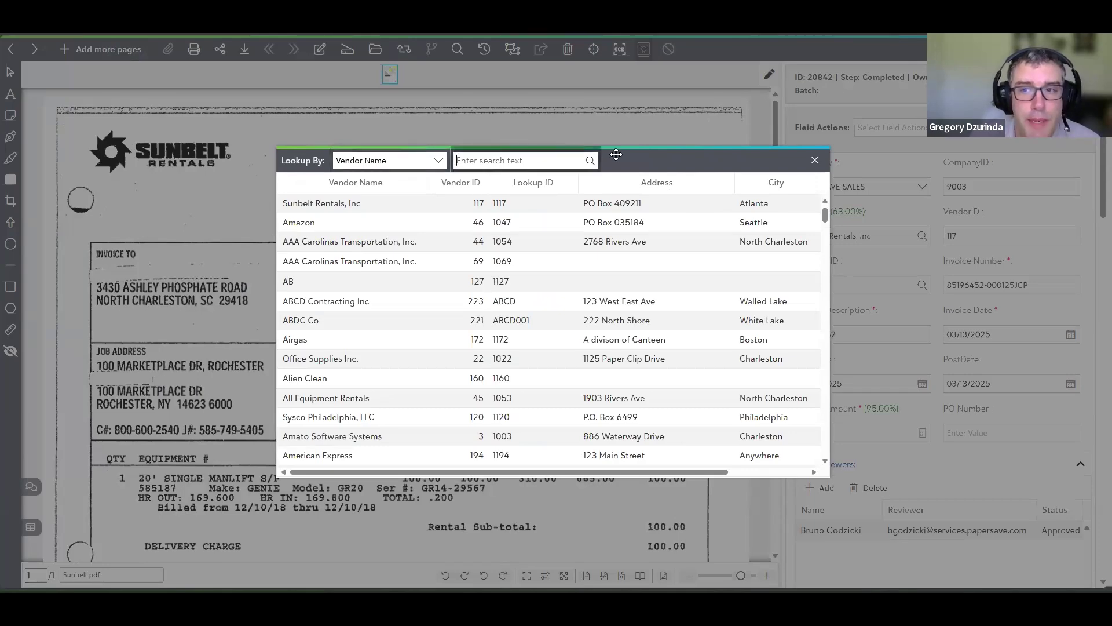
{"action": "left_click", "coordinate": [814, 162]}
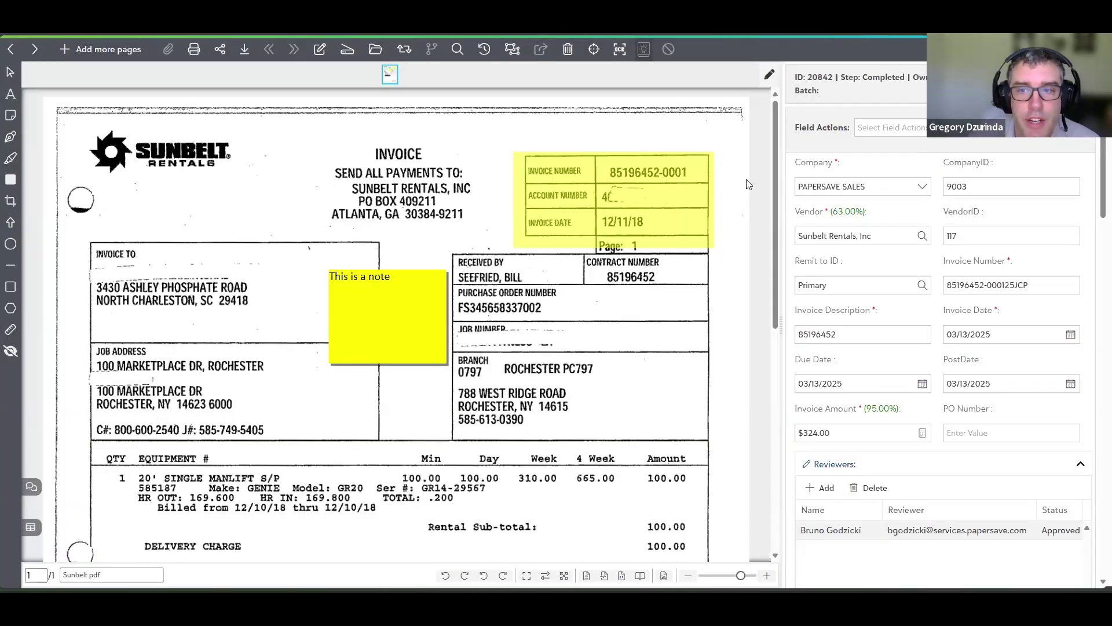
Run the duplicate invoice check from the Invoice Number field and dismiss its message.
{"action": "left_click", "coordinate": [1036, 284]}
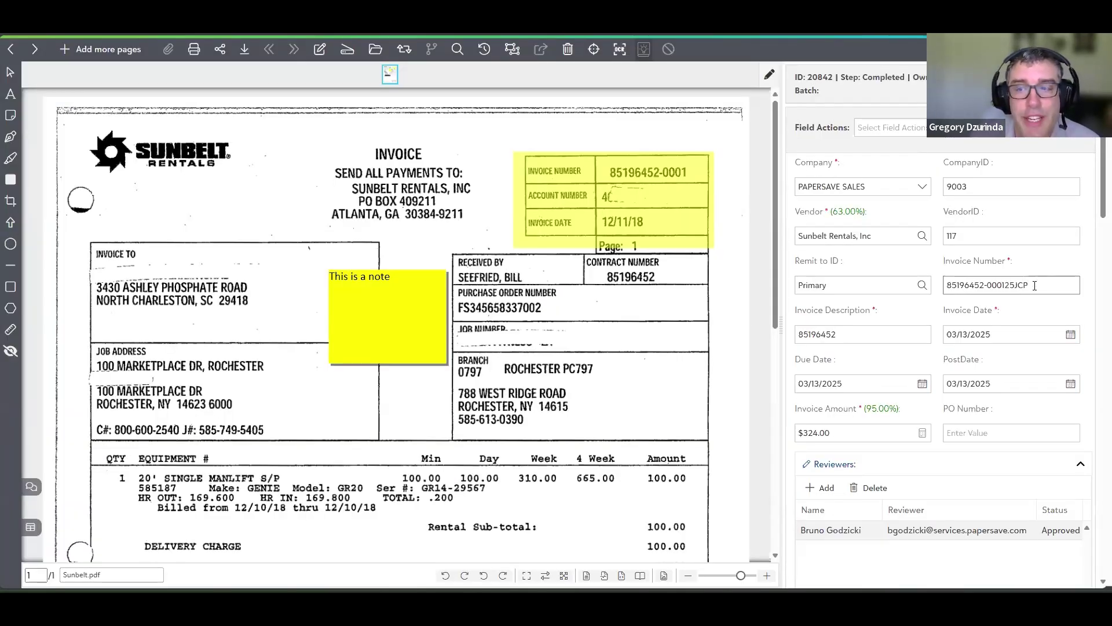
{"action": "left_click", "coordinate": [1036, 262]}
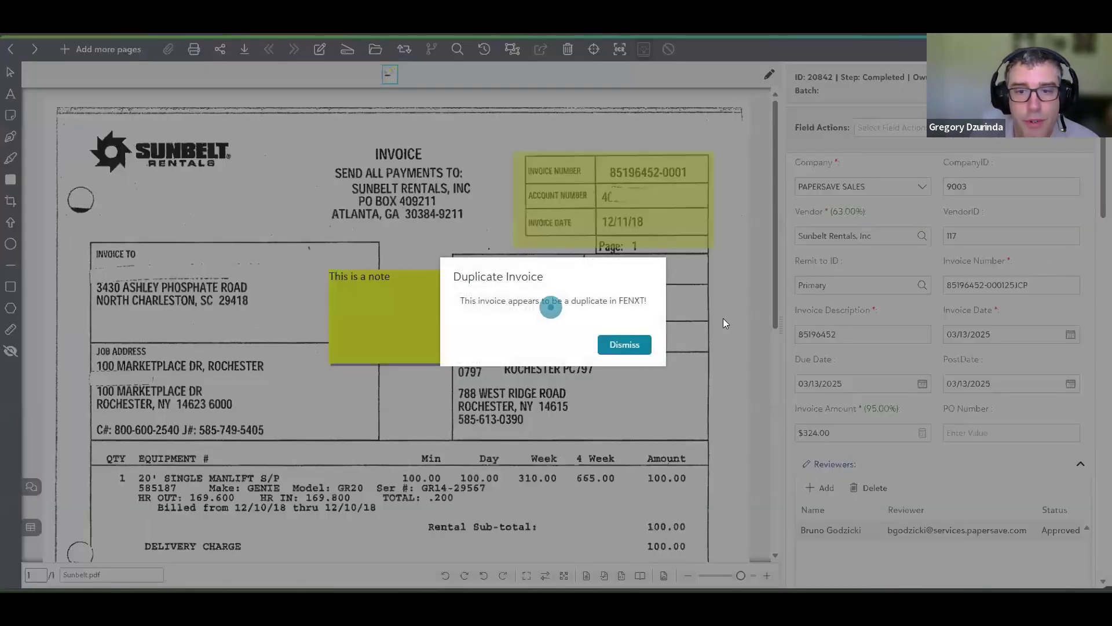
{"action": "left_click", "coordinate": [623, 345]}
Review the Office Supplies and Accounts Payable lines in the invoice's distribution, and go back to the header fields.
{"action": "scroll", "coordinate": [807, 339], "scroll_direction": "down", "scroll_amount": 7}
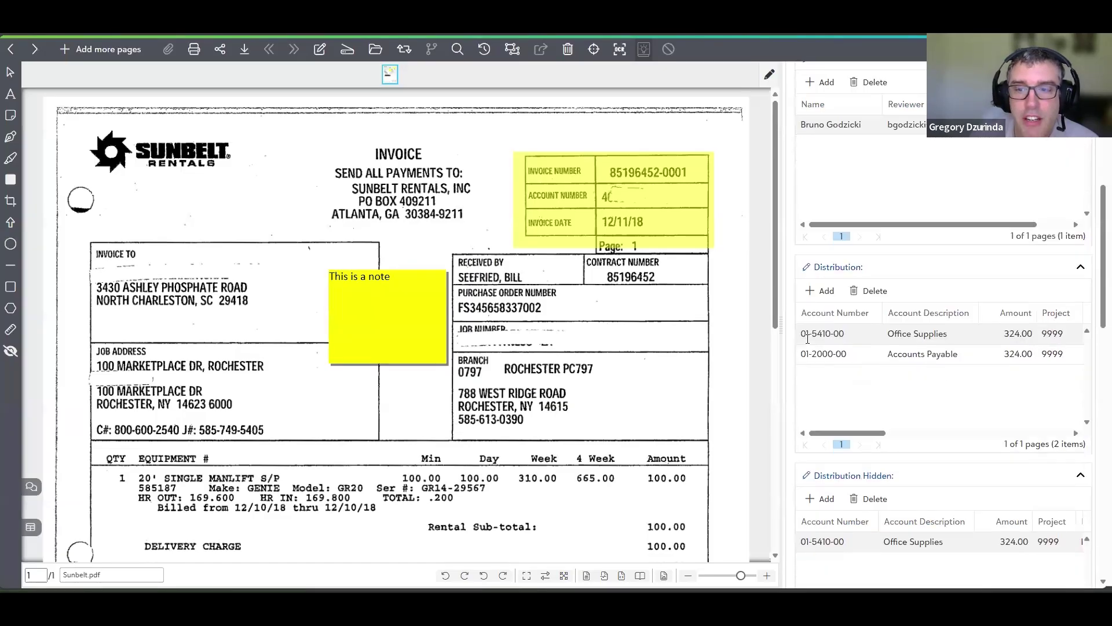
{"action": "left_click", "coordinate": [938, 337]}
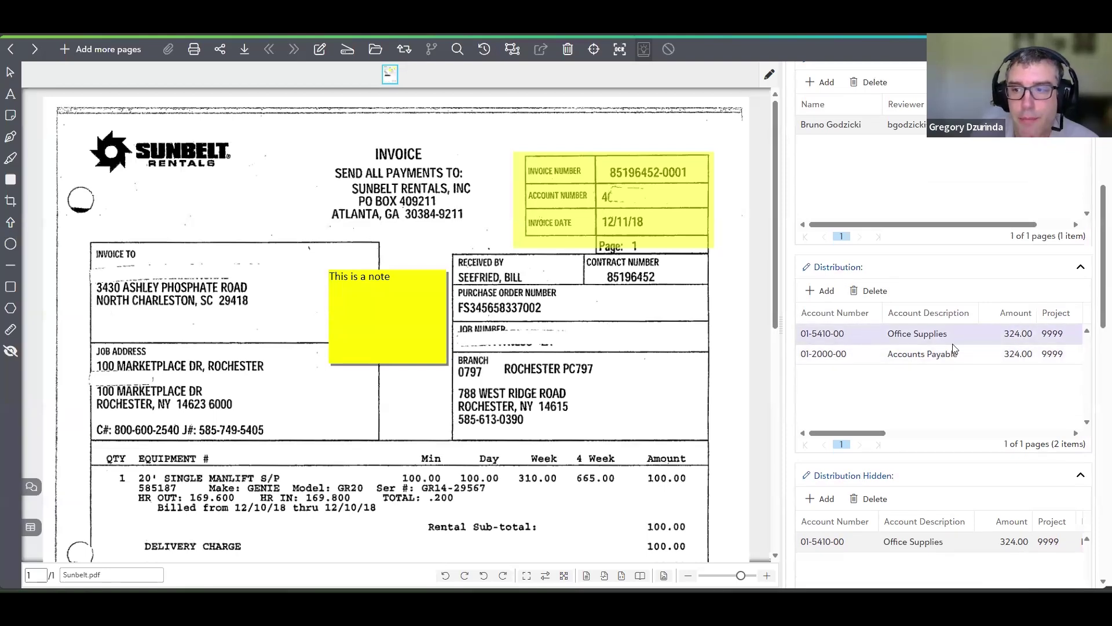
{"action": "left_click", "coordinate": [946, 356]}
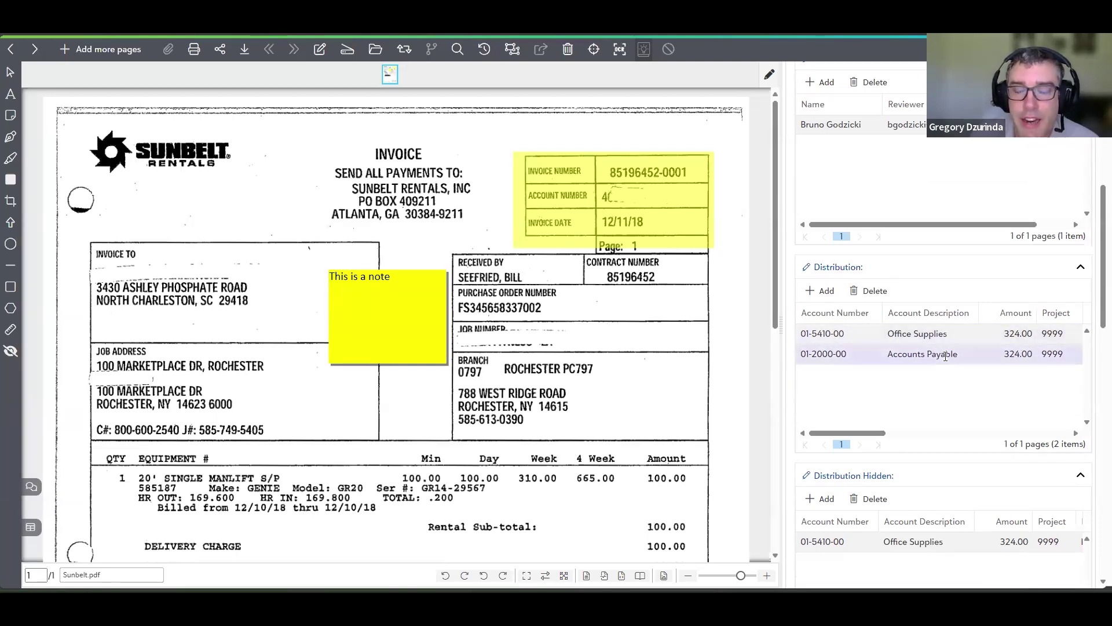
{"action": "scroll", "coordinate": [929, 324], "scroll_direction": "up", "scroll_amount": 7}
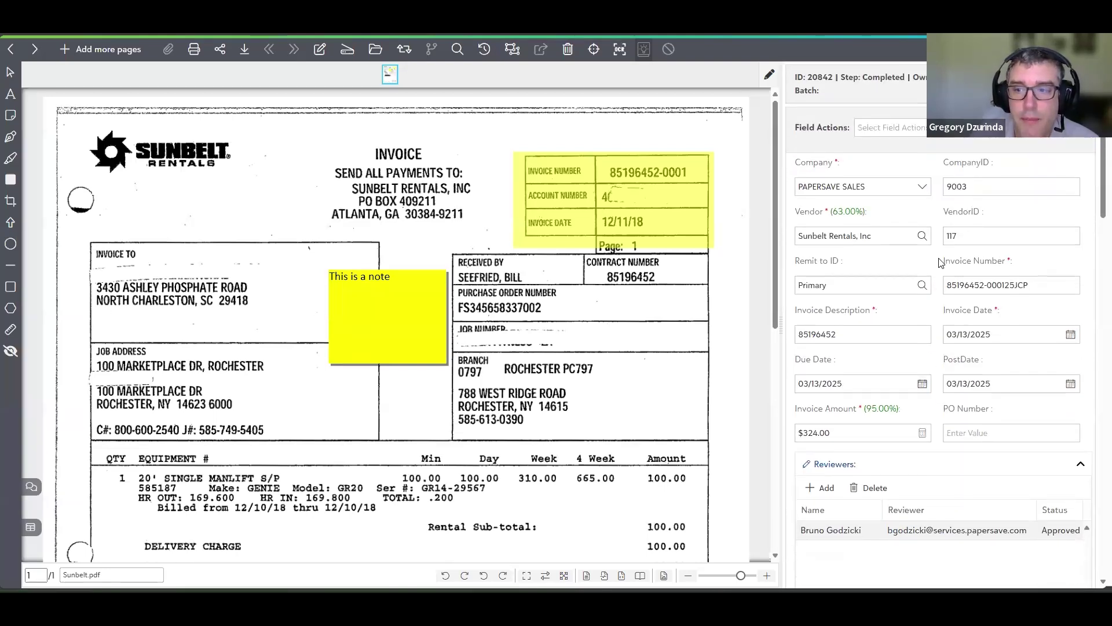